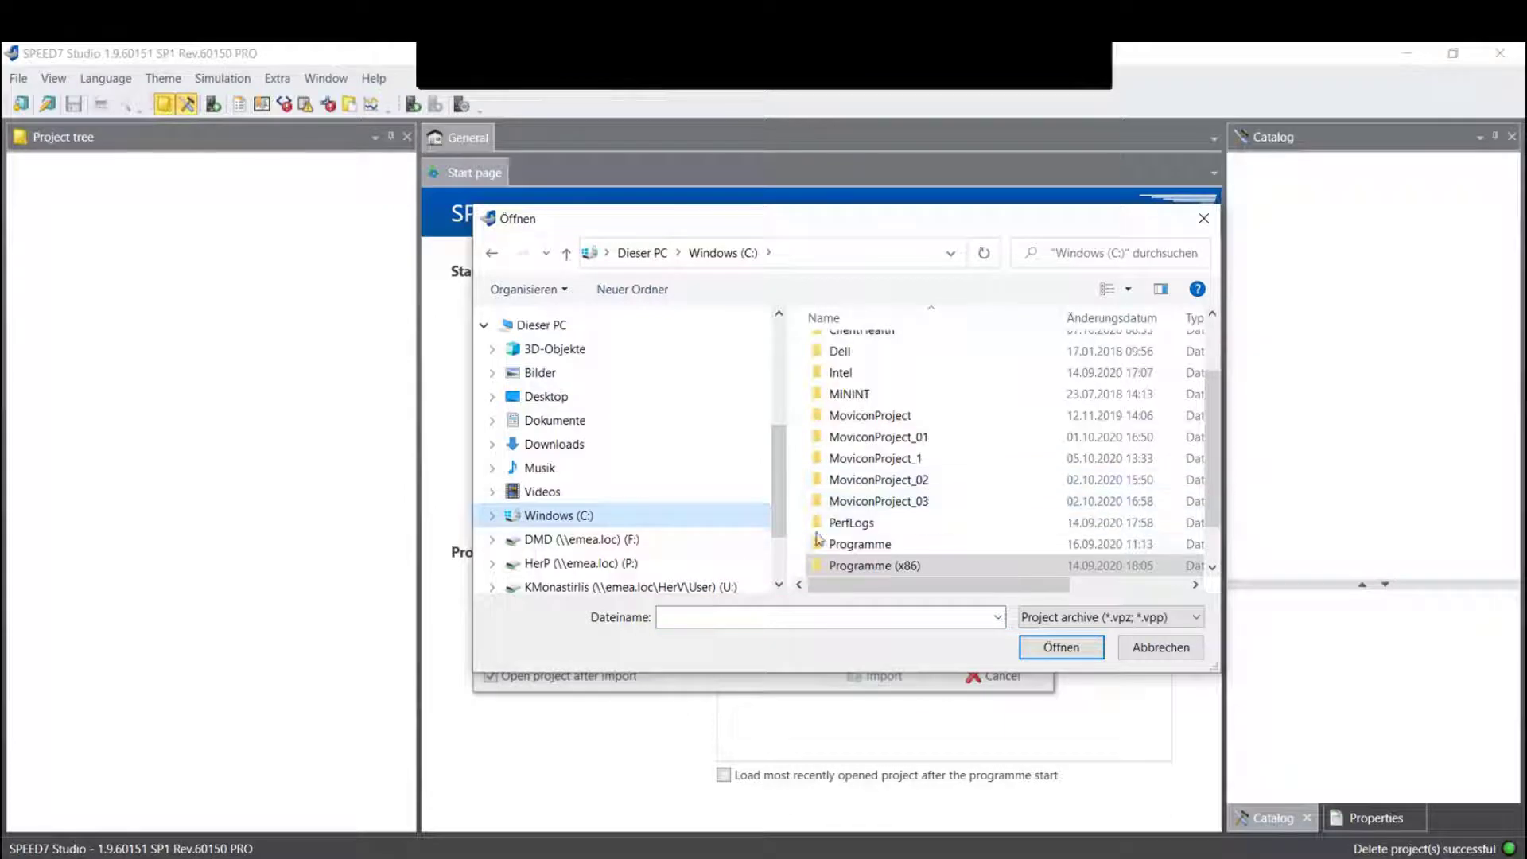
Browse to the folder Programme (x86)\Vipa GmbH\SPEED7 Studio\Public\DemoProjects\SimpleMotion on drive C
left_click(903, 567)
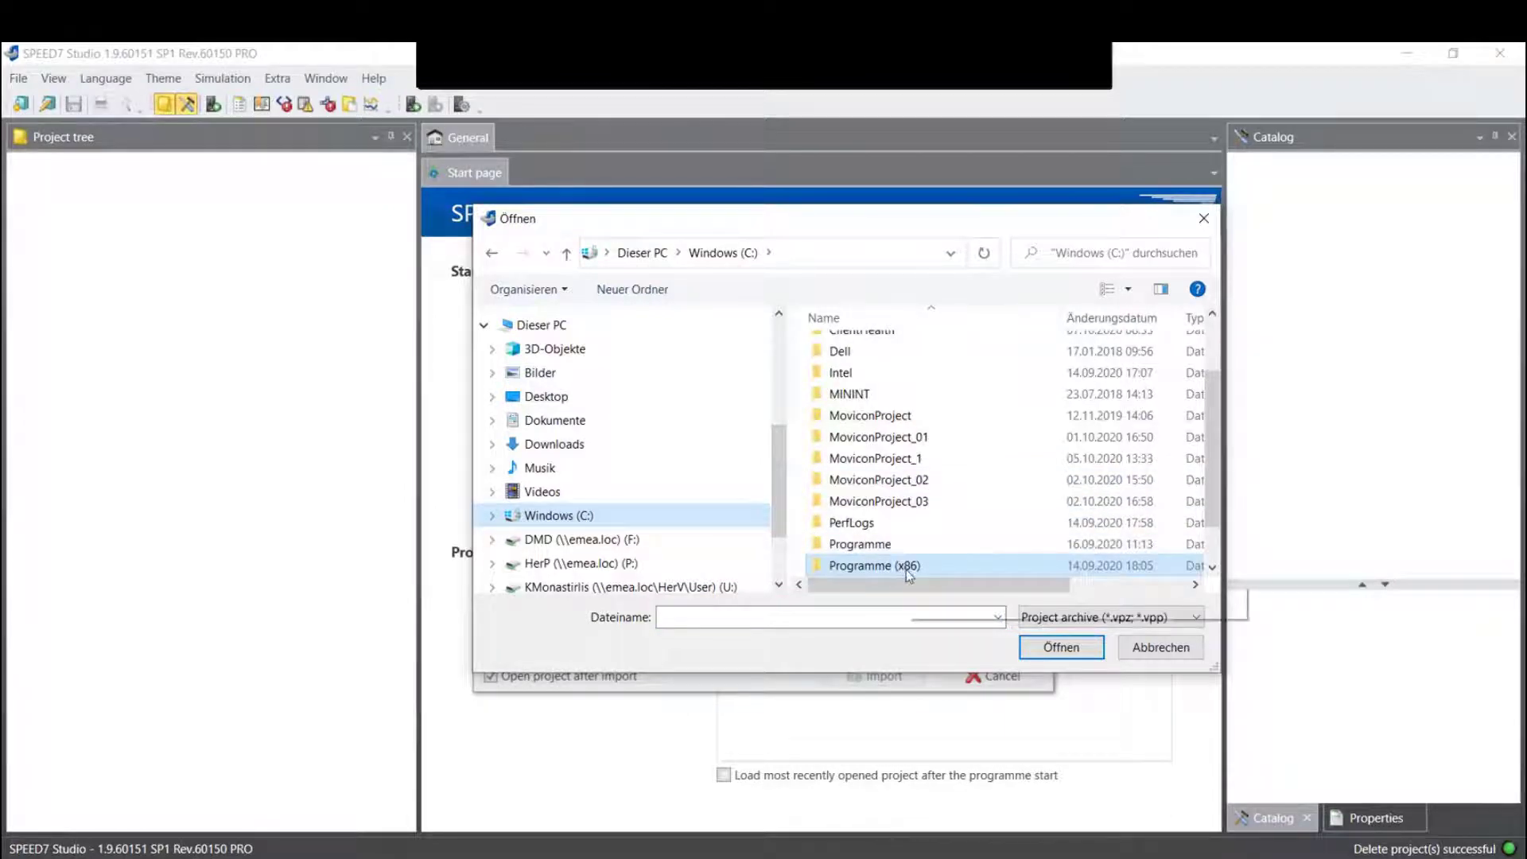
double_click(908, 567)
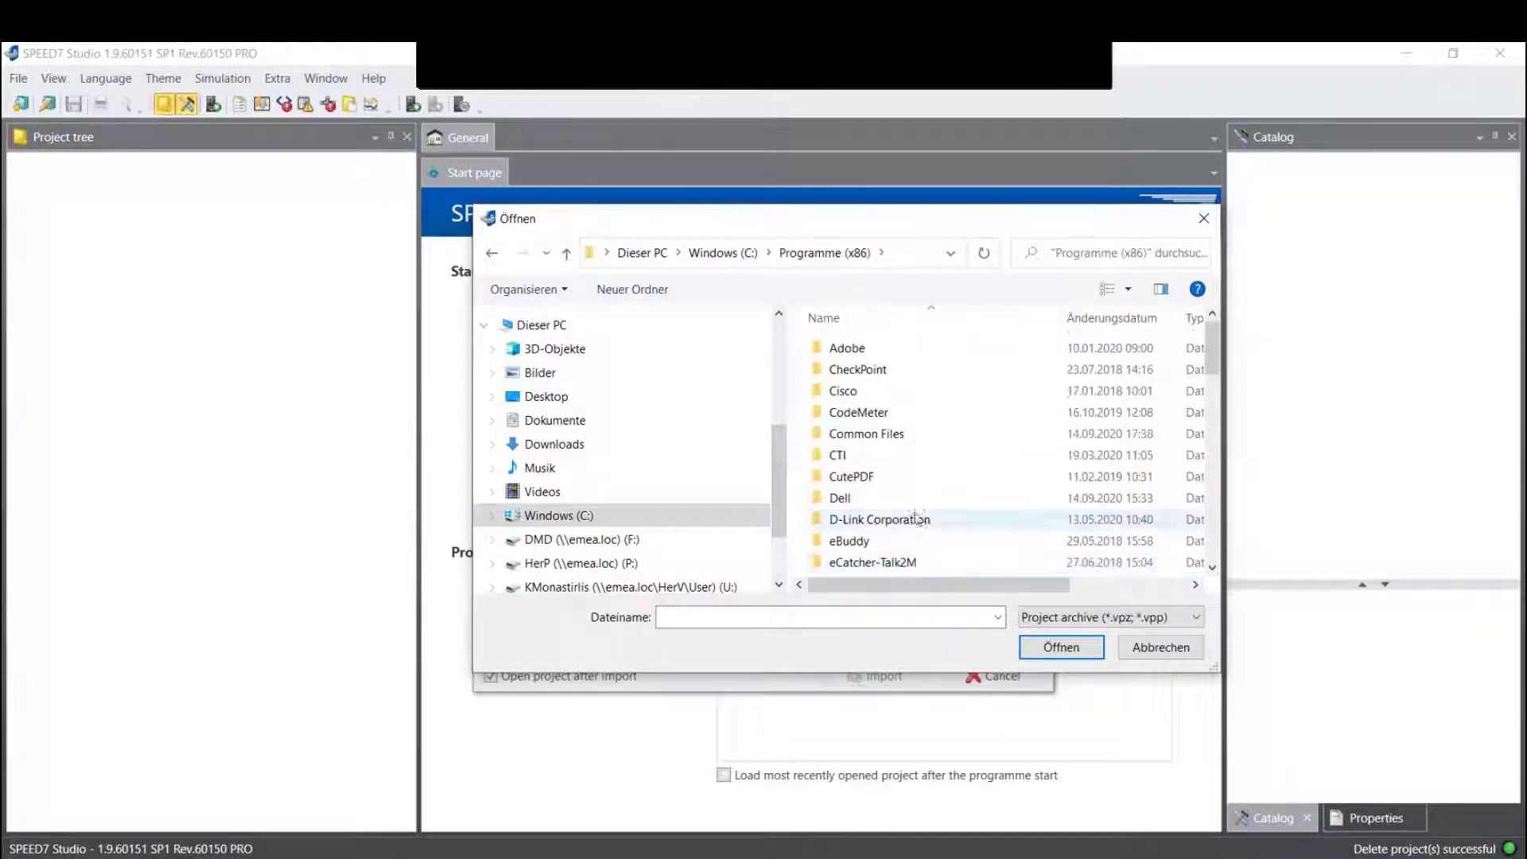
left_click(923, 496)
key("v")
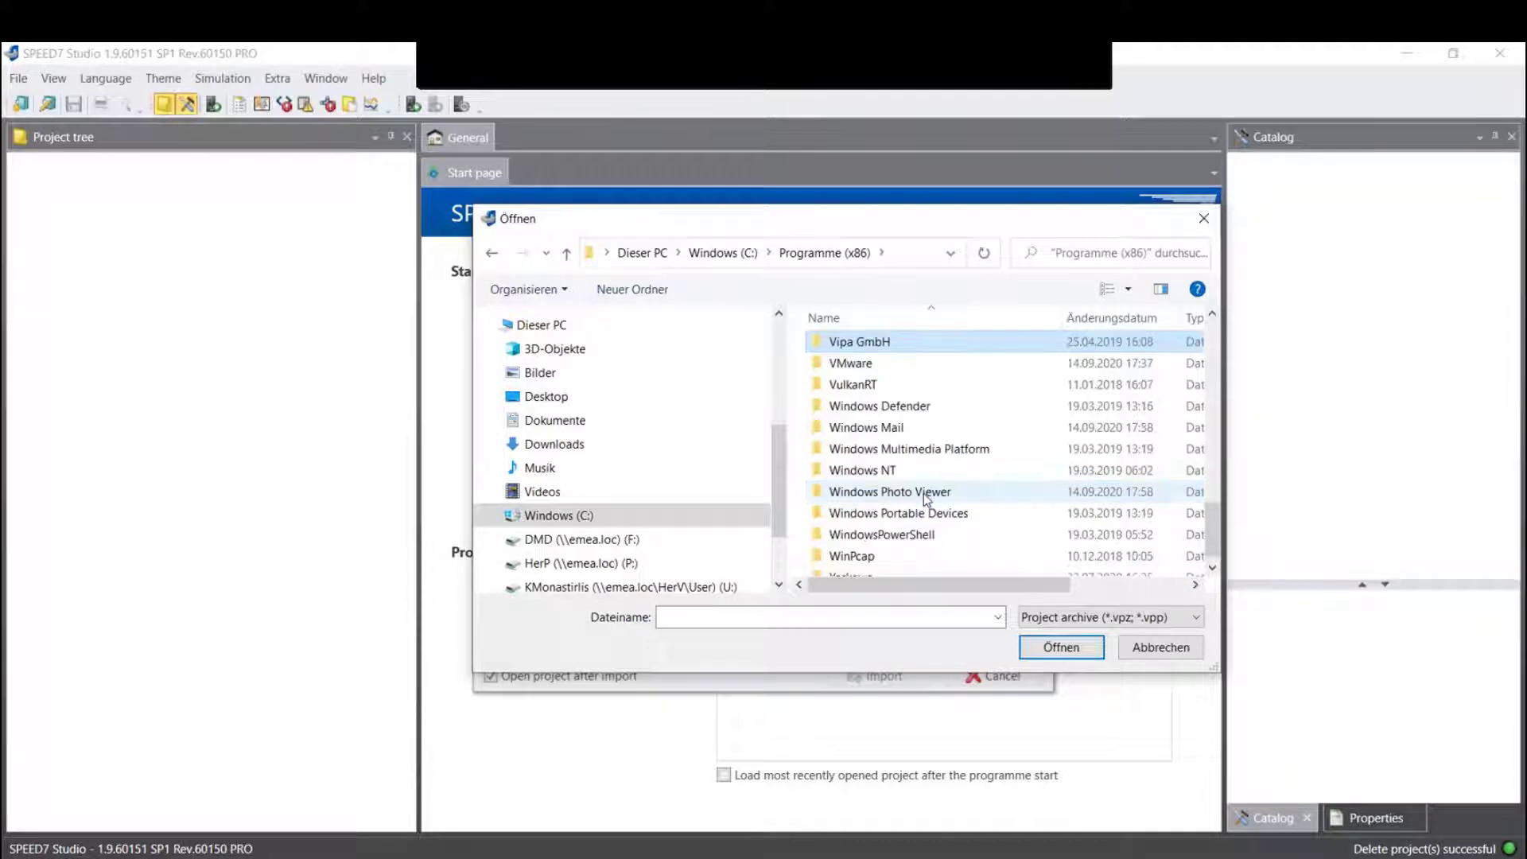
double_click(903, 343)
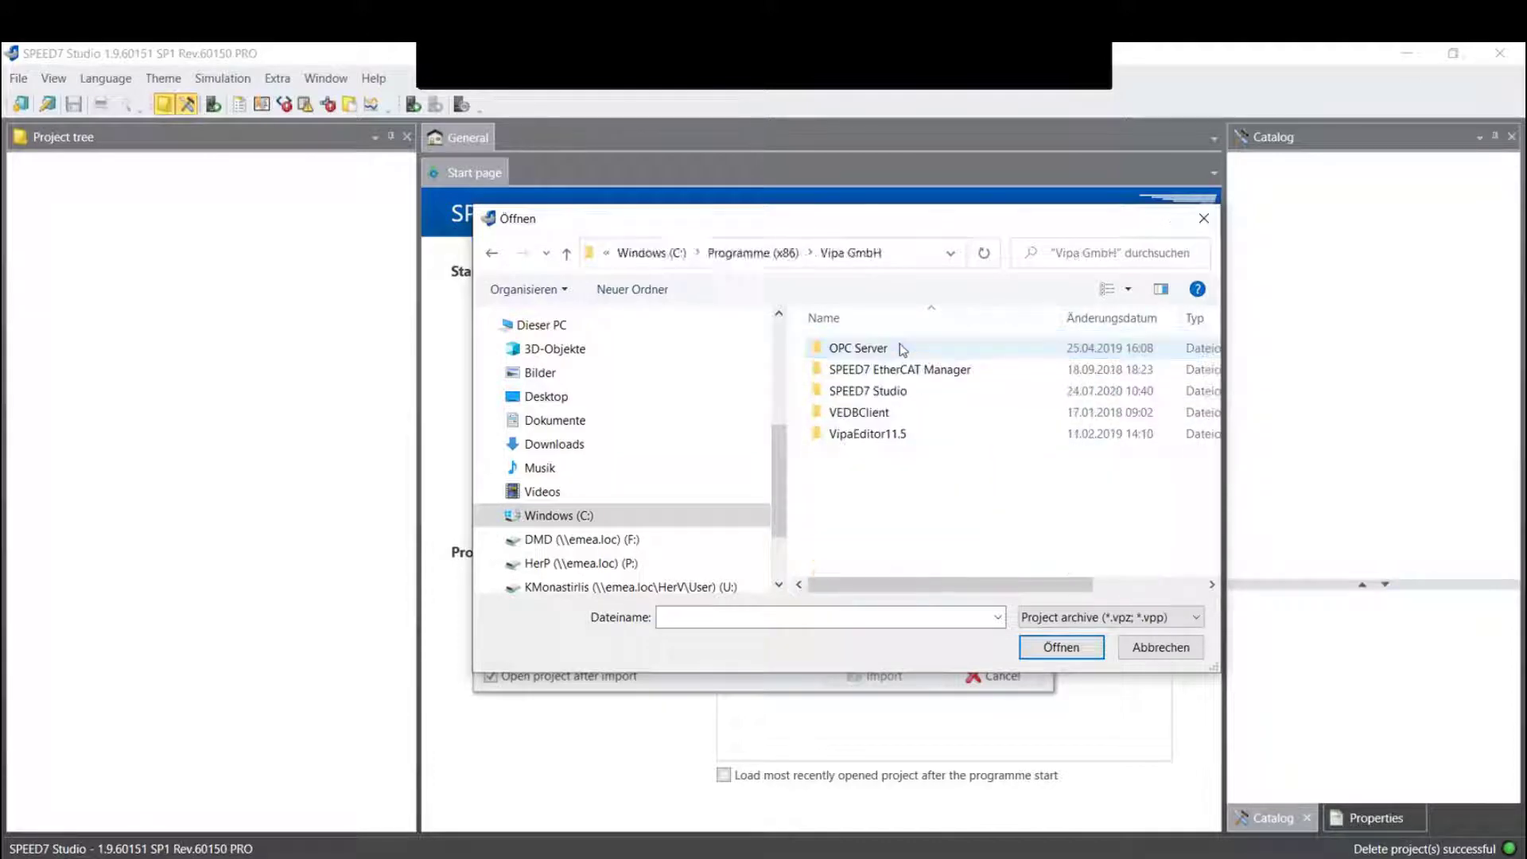
double_click(907, 392)
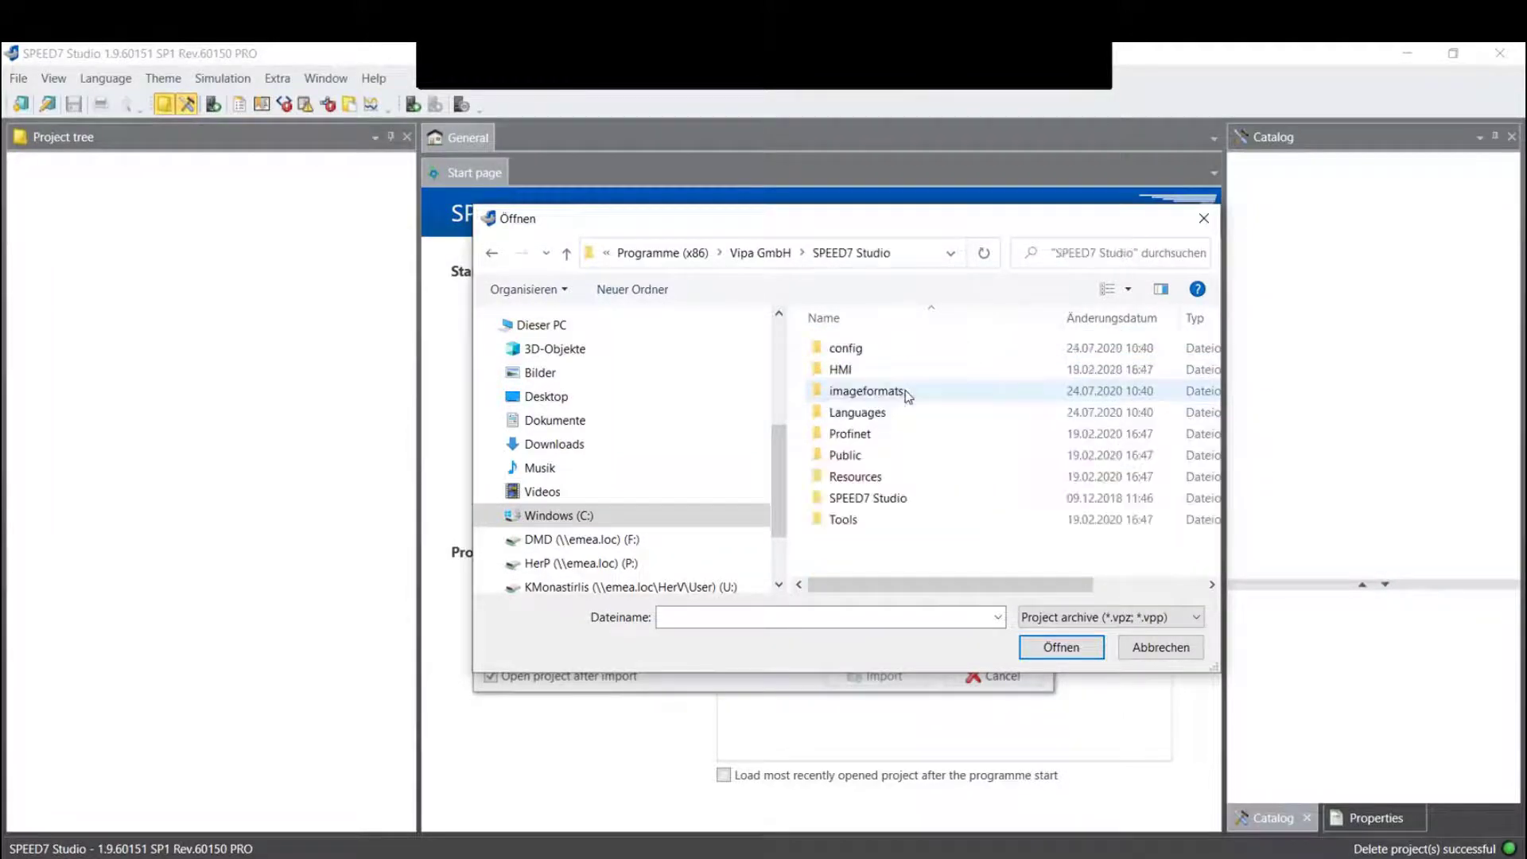
double_click(901, 453)
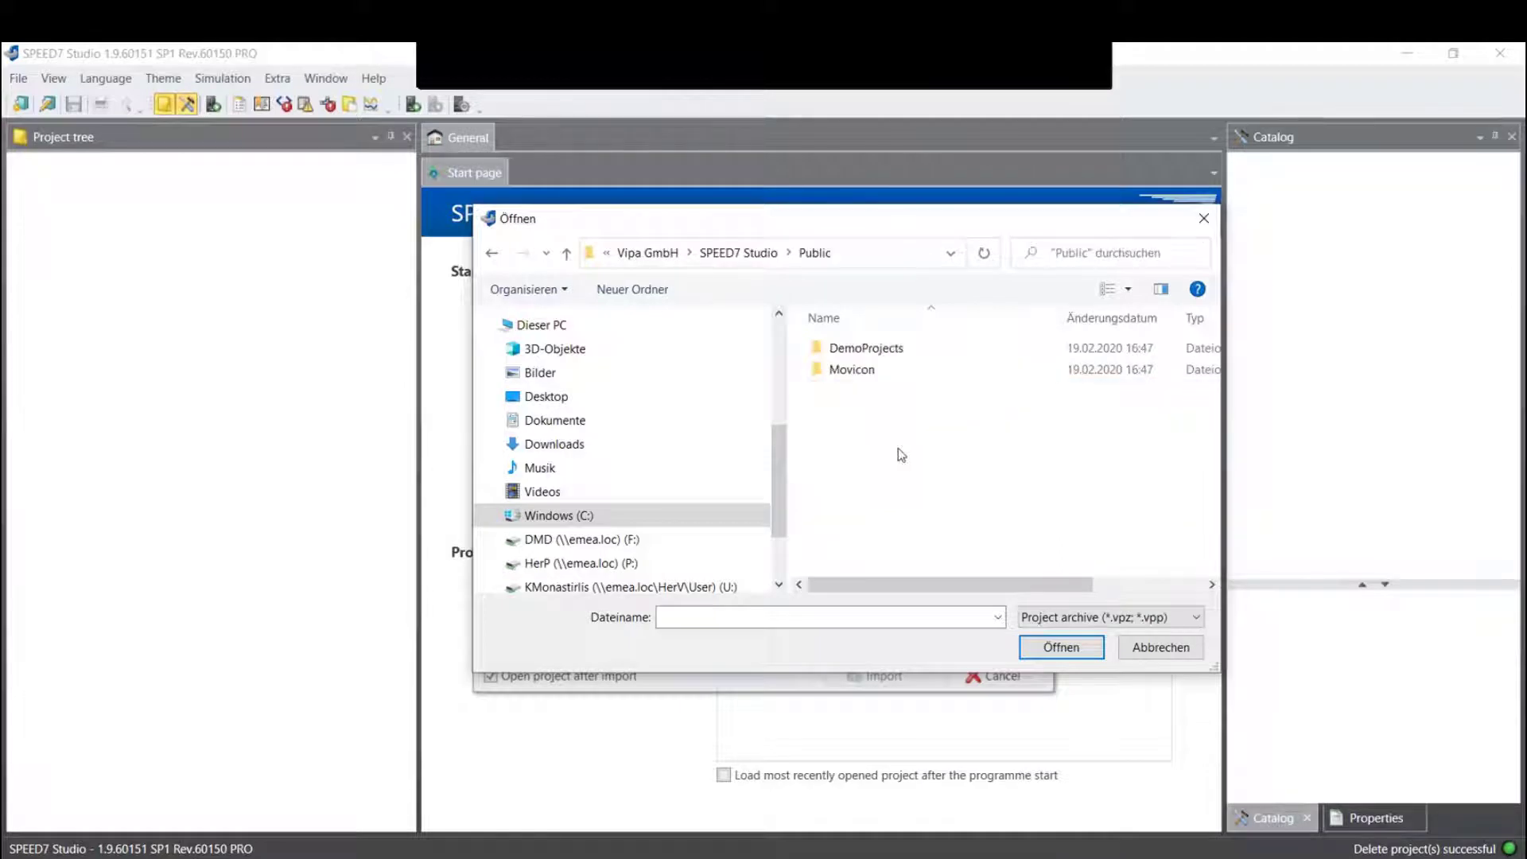
double_click(895, 356)
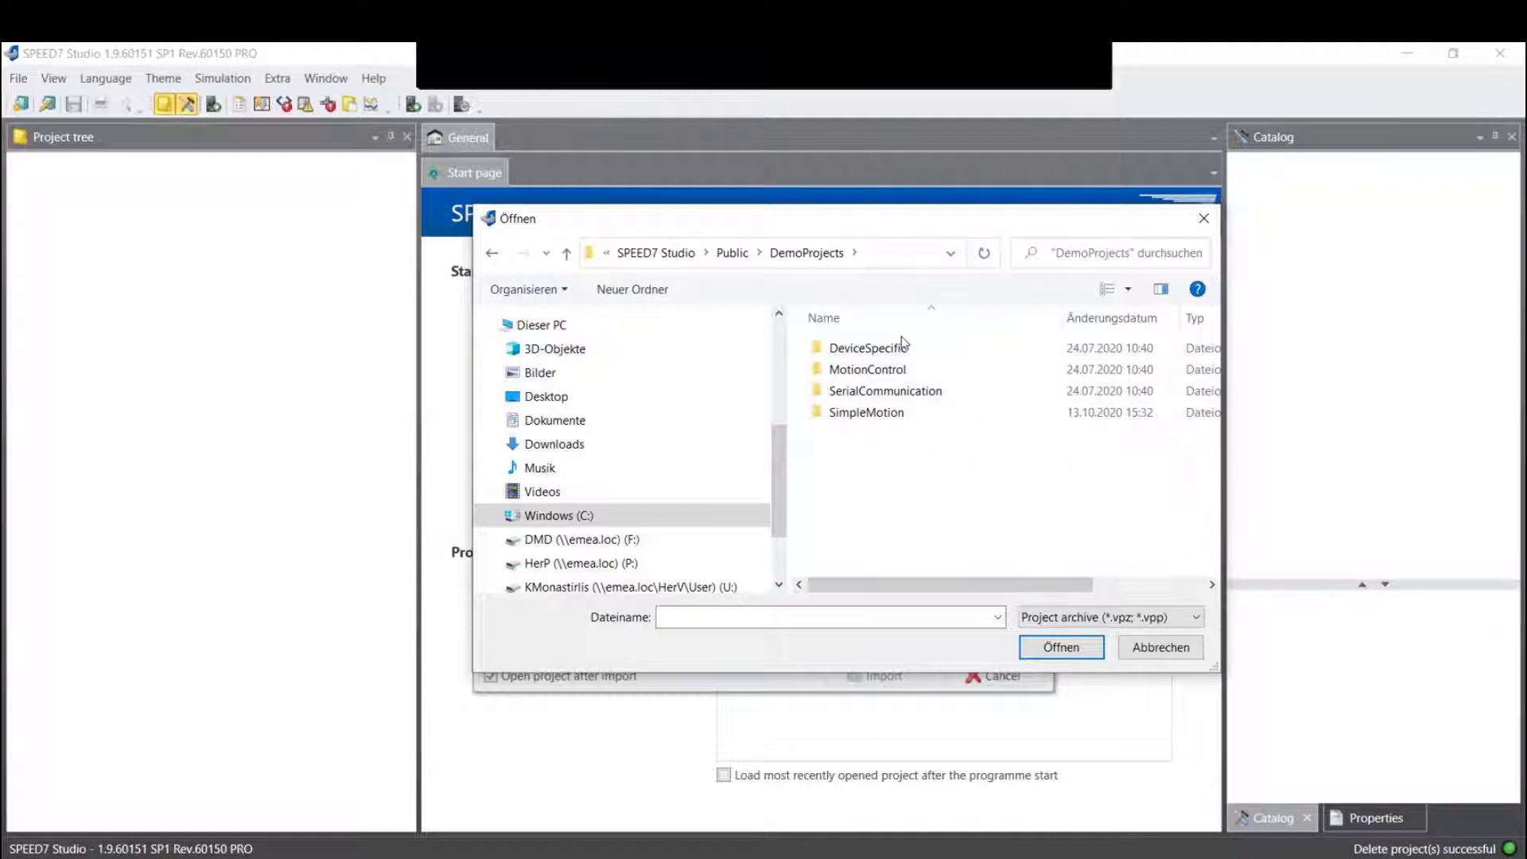
mouse_move(932, 360)
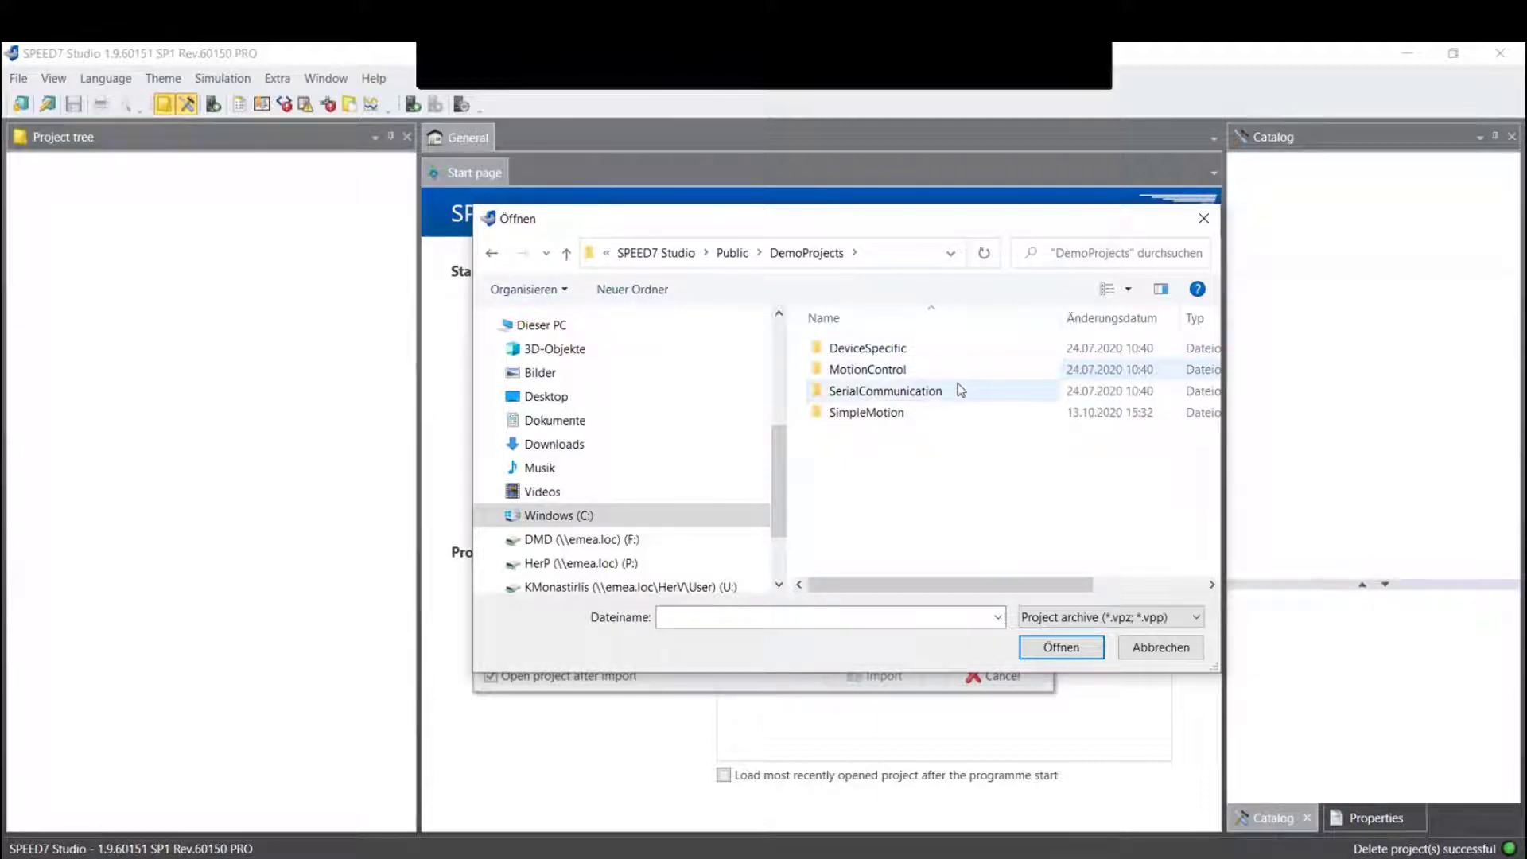
mouse_move(962, 392)
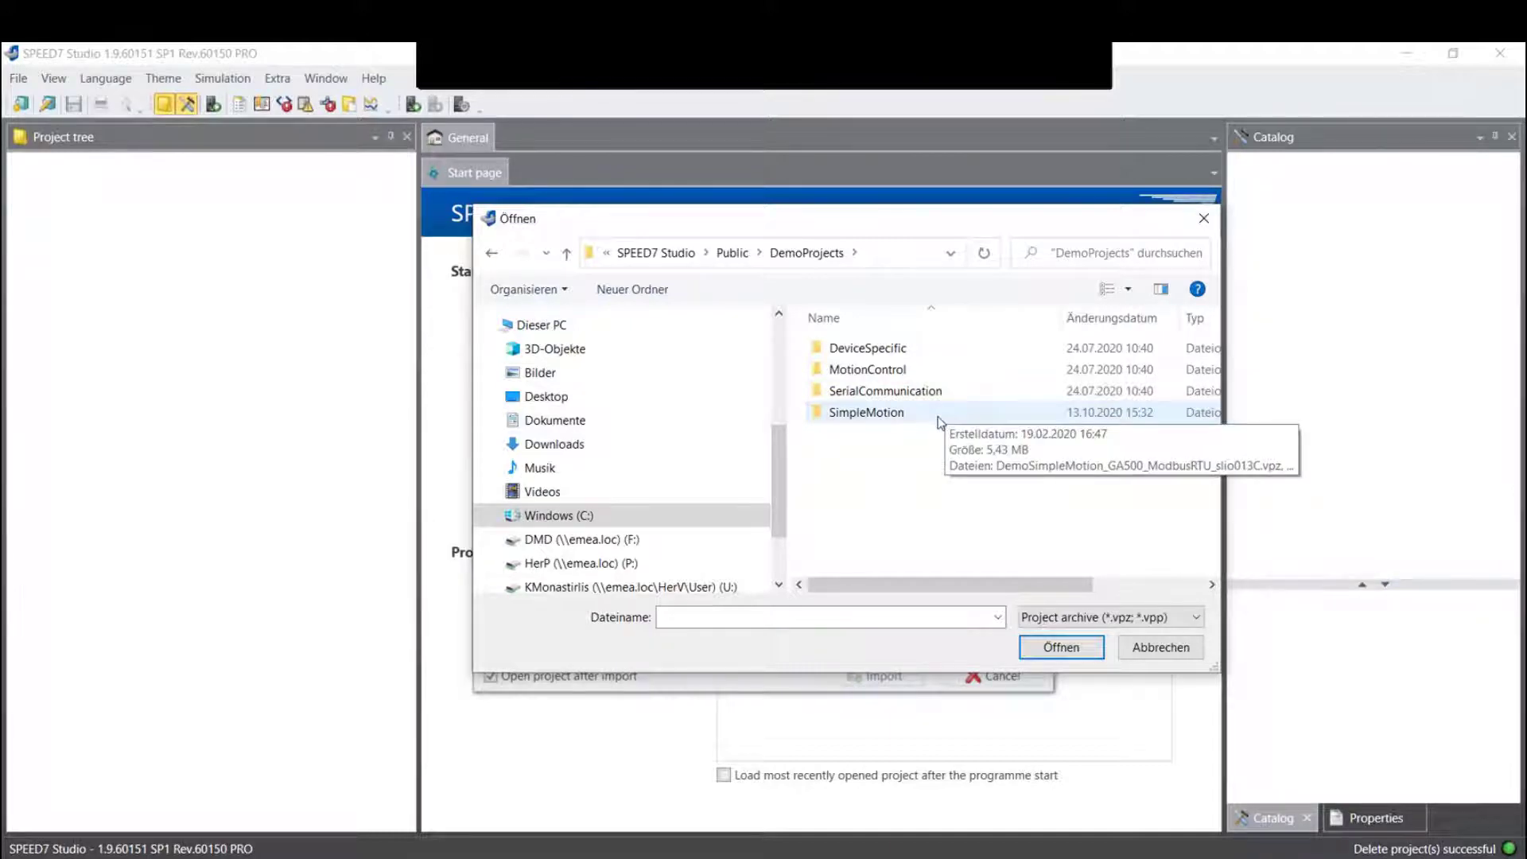
double_click(943, 417)
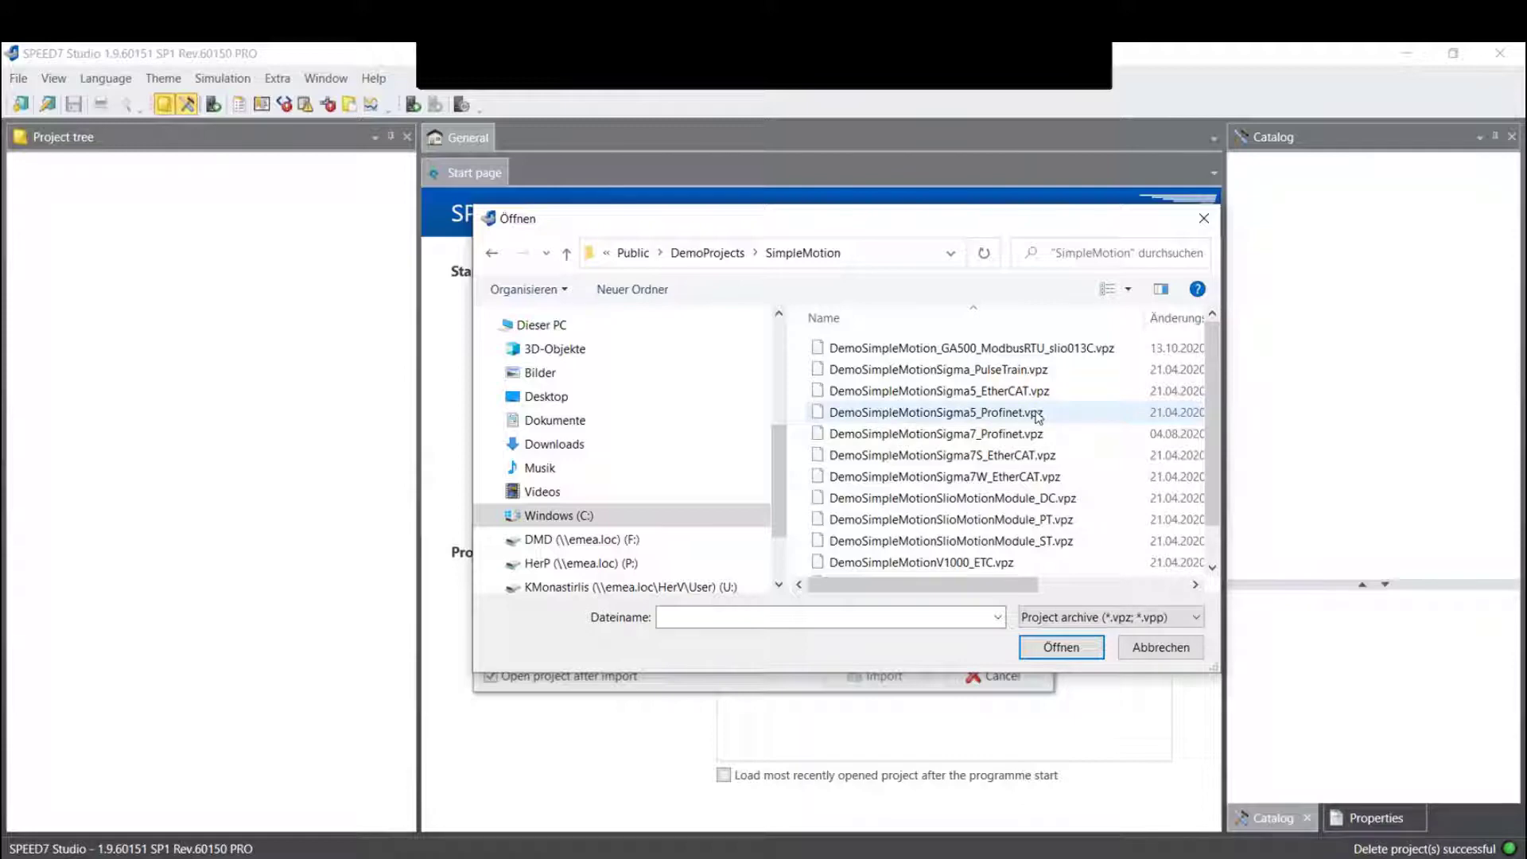
Import the project archive DemoSimpleMotion_GA500_ModbusRTU_slio013C.vpz and open the imported project
left_click(999, 350)
left_click(1062, 646)
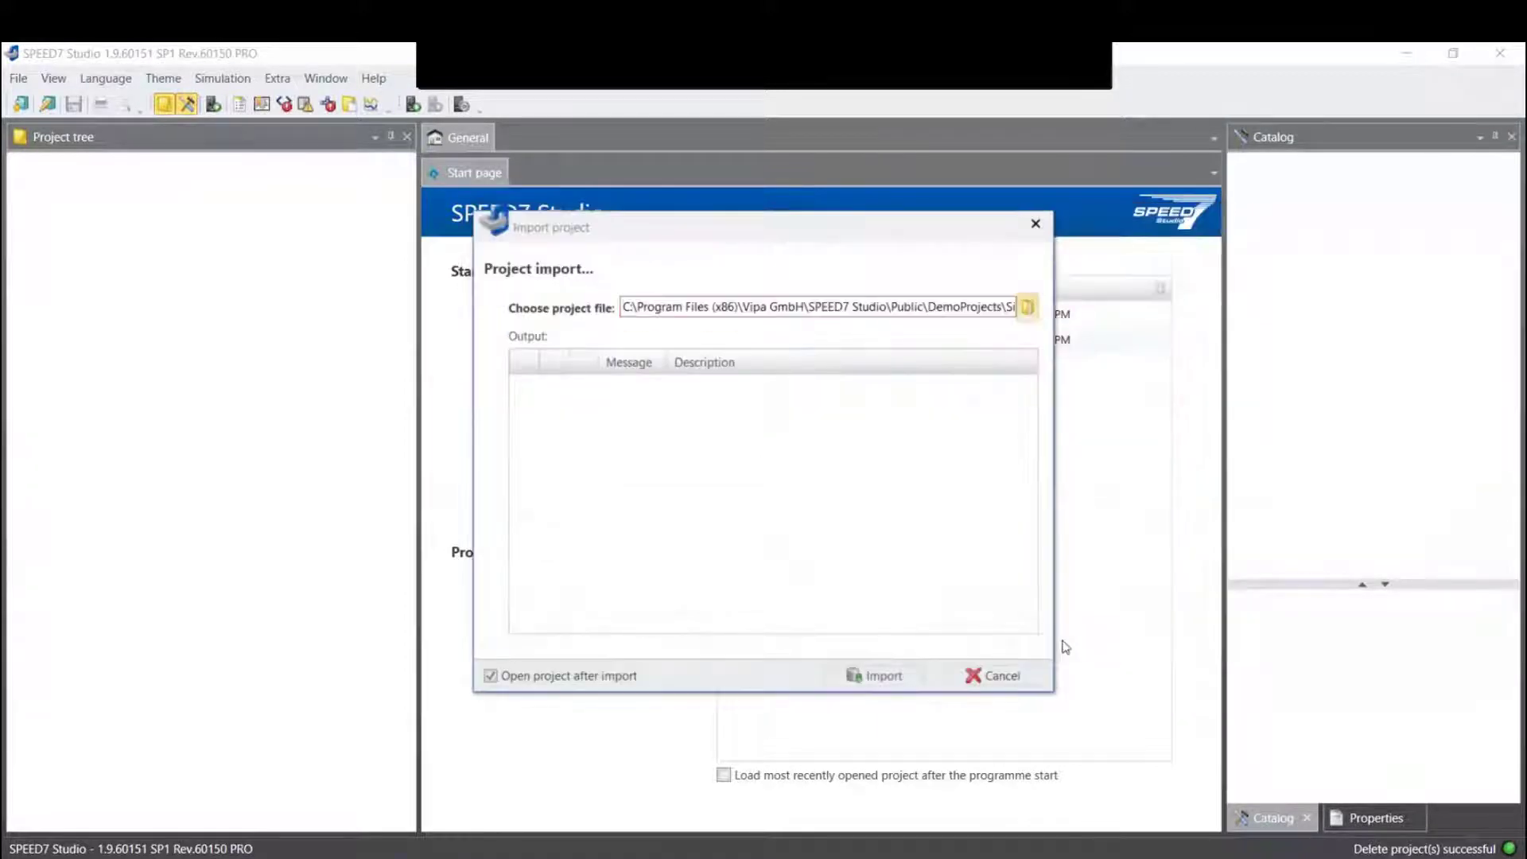
left_click(865, 682)
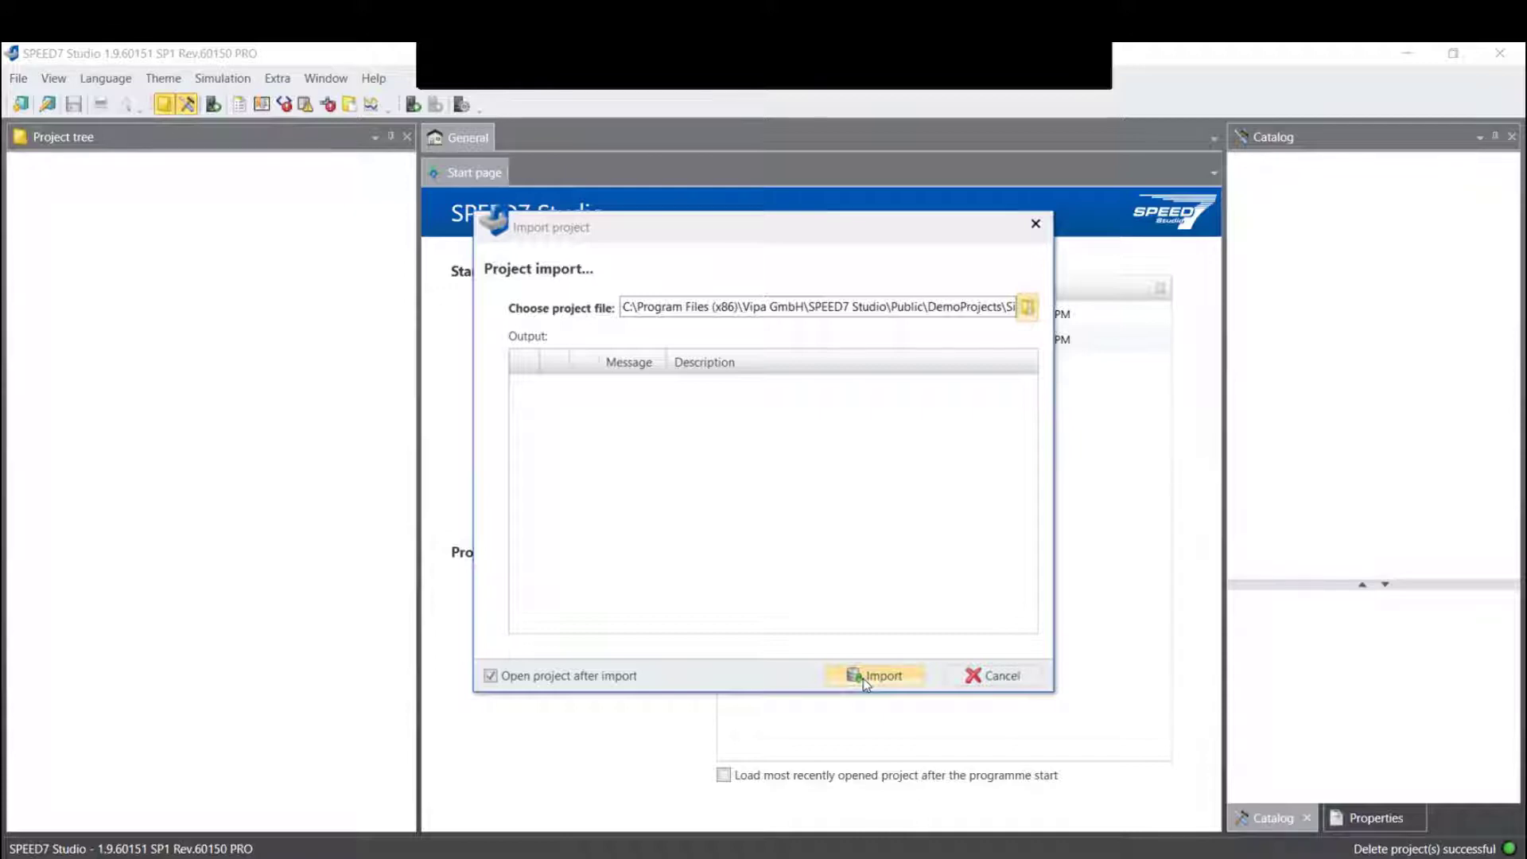
left_click(865, 677)
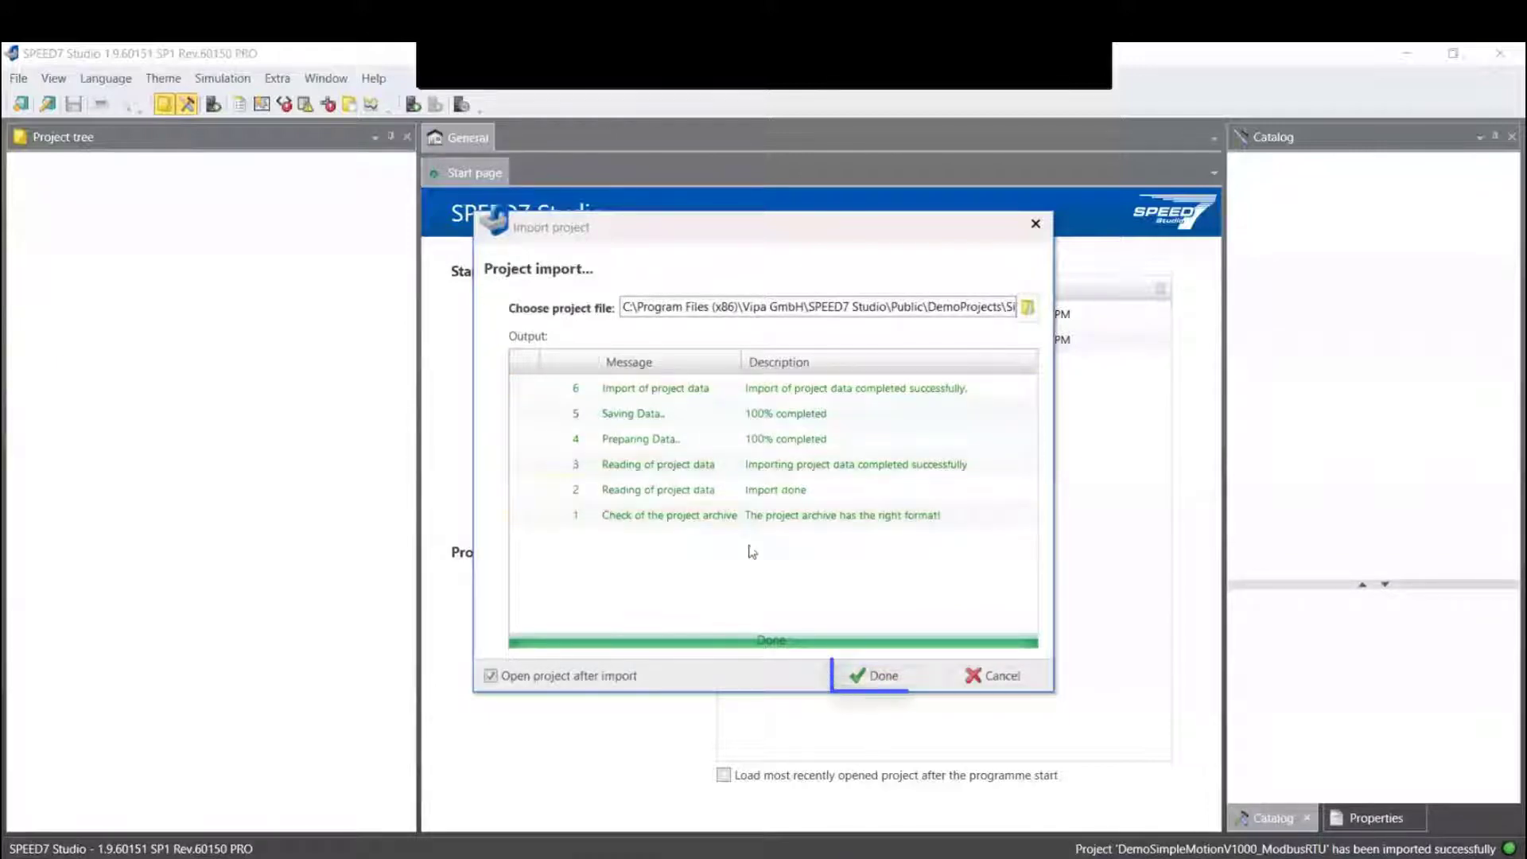
left_click(877, 676)
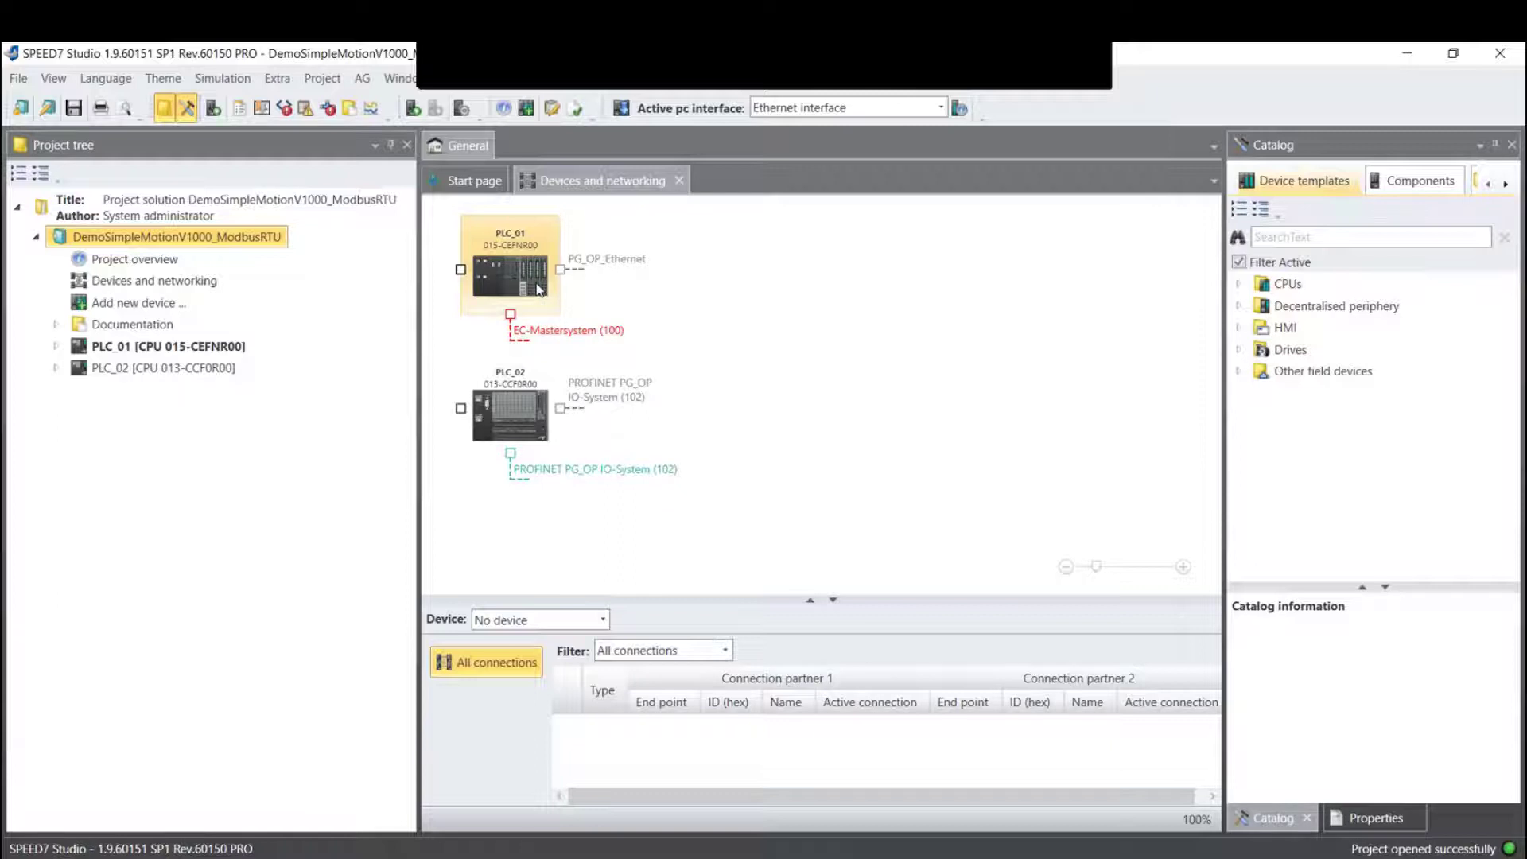
Open the device configuration of PLC_02 and set Function X3 to PTP in the CPU's advanced configurations
double_click(504, 414)
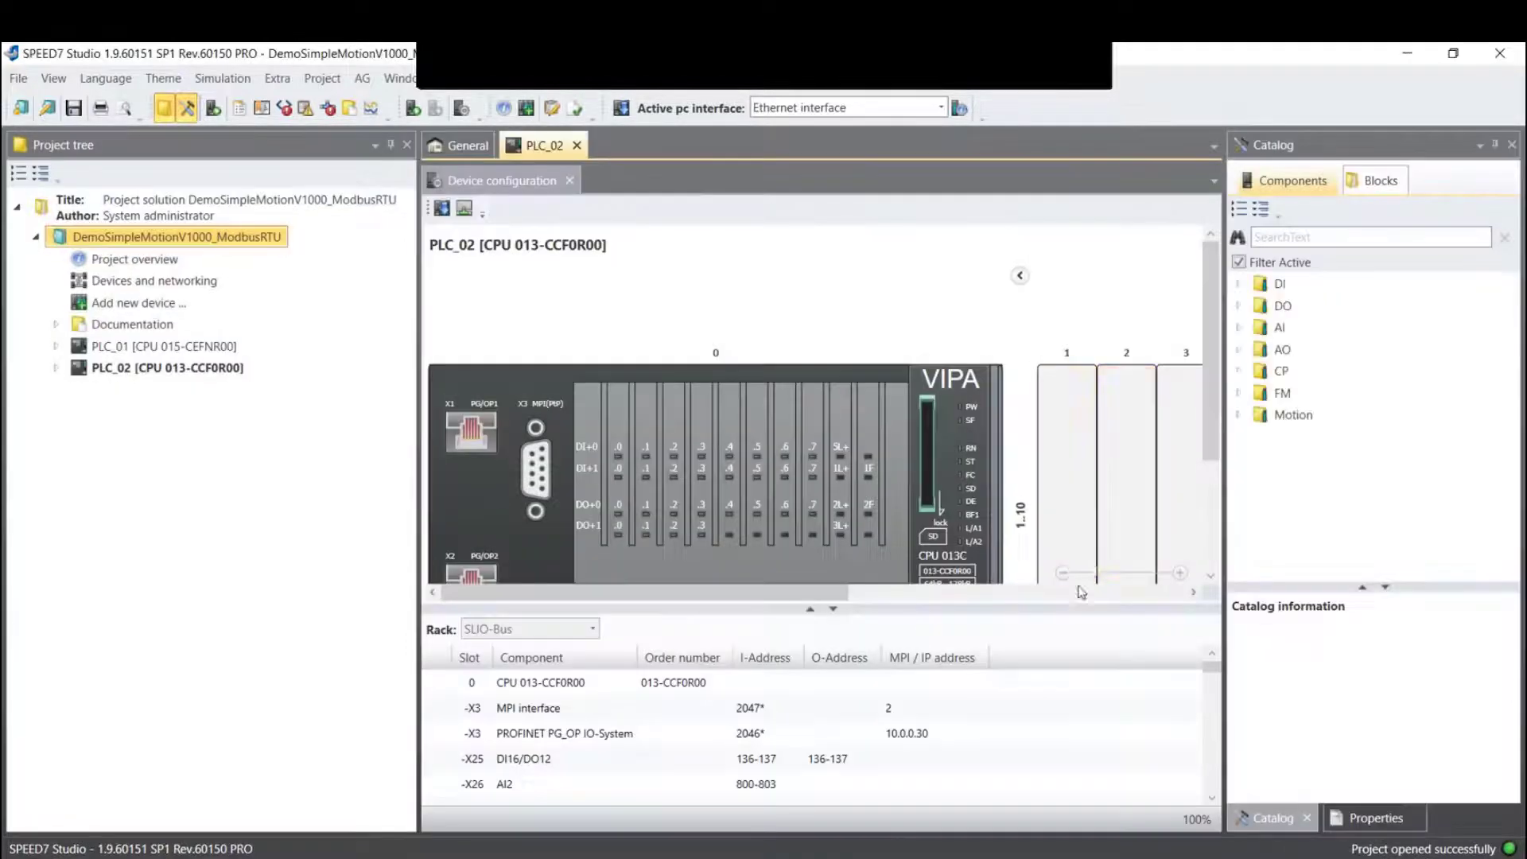
scroll(1072, 580, "down", 3)
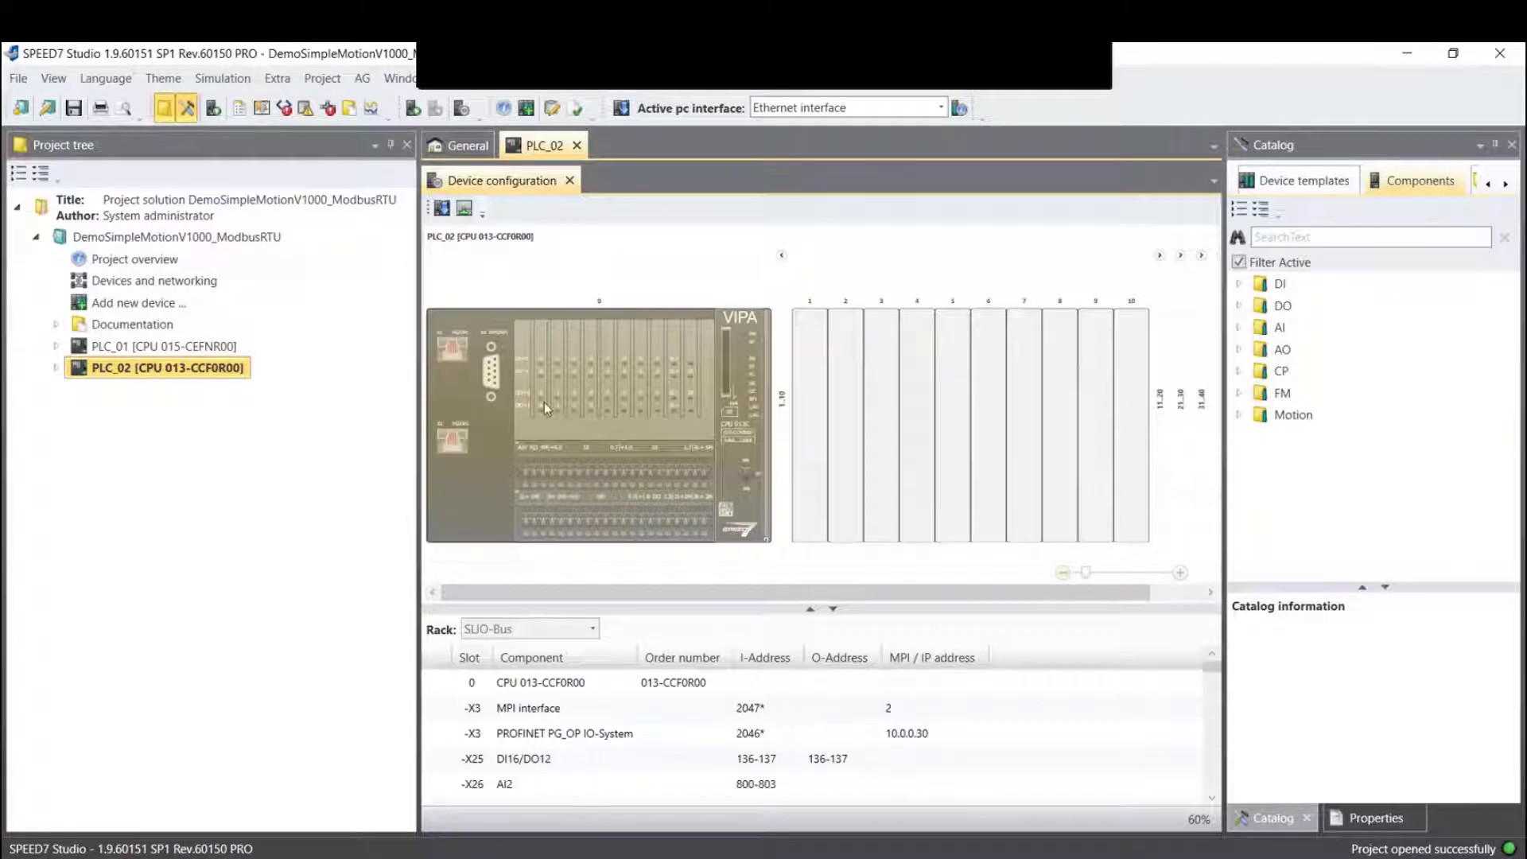
double_click(493, 375)
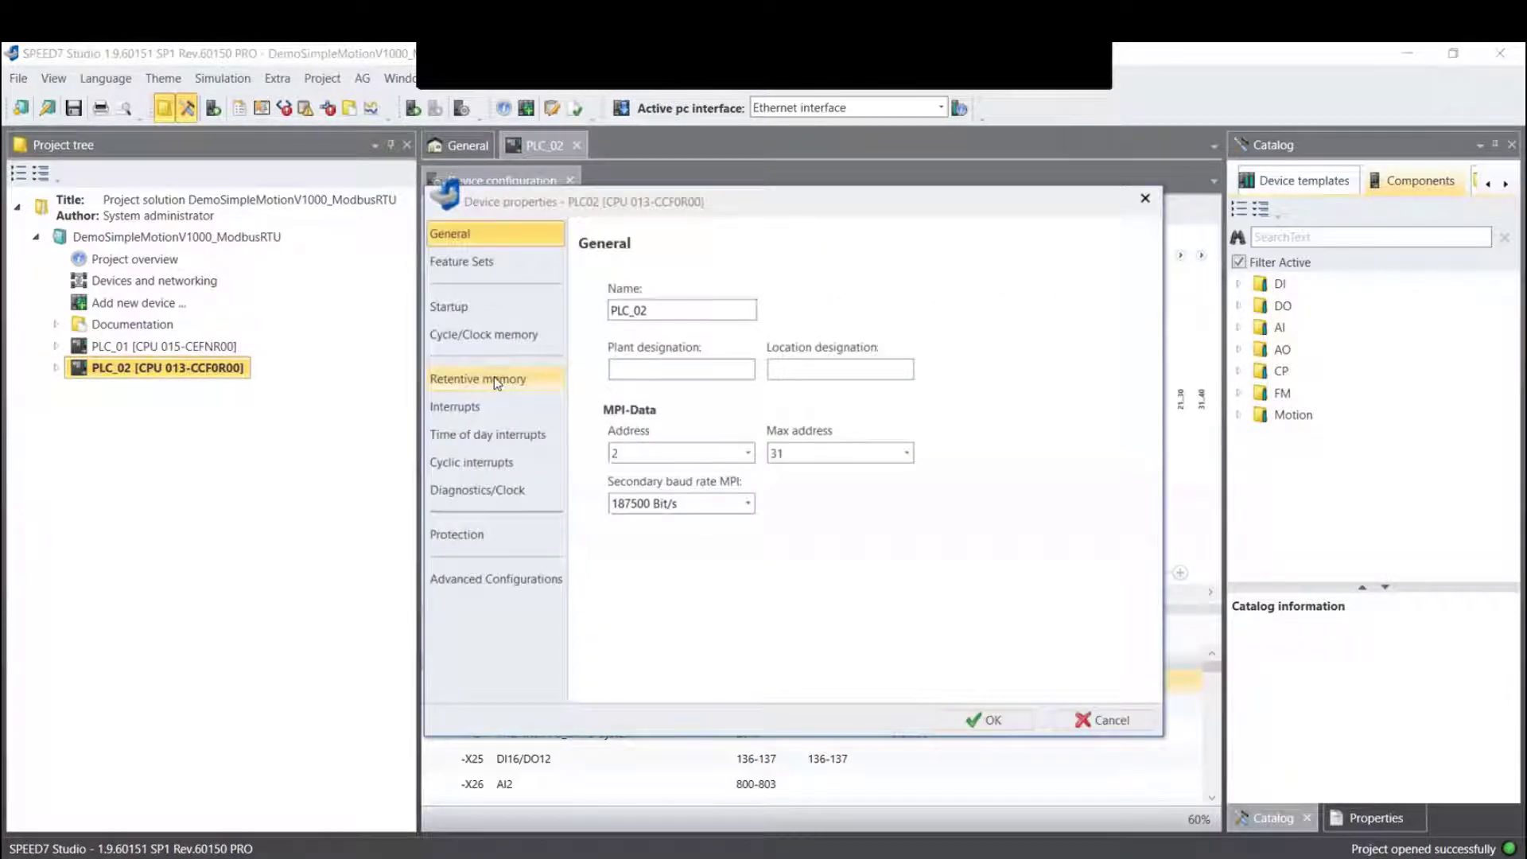
left_click(532, 591)
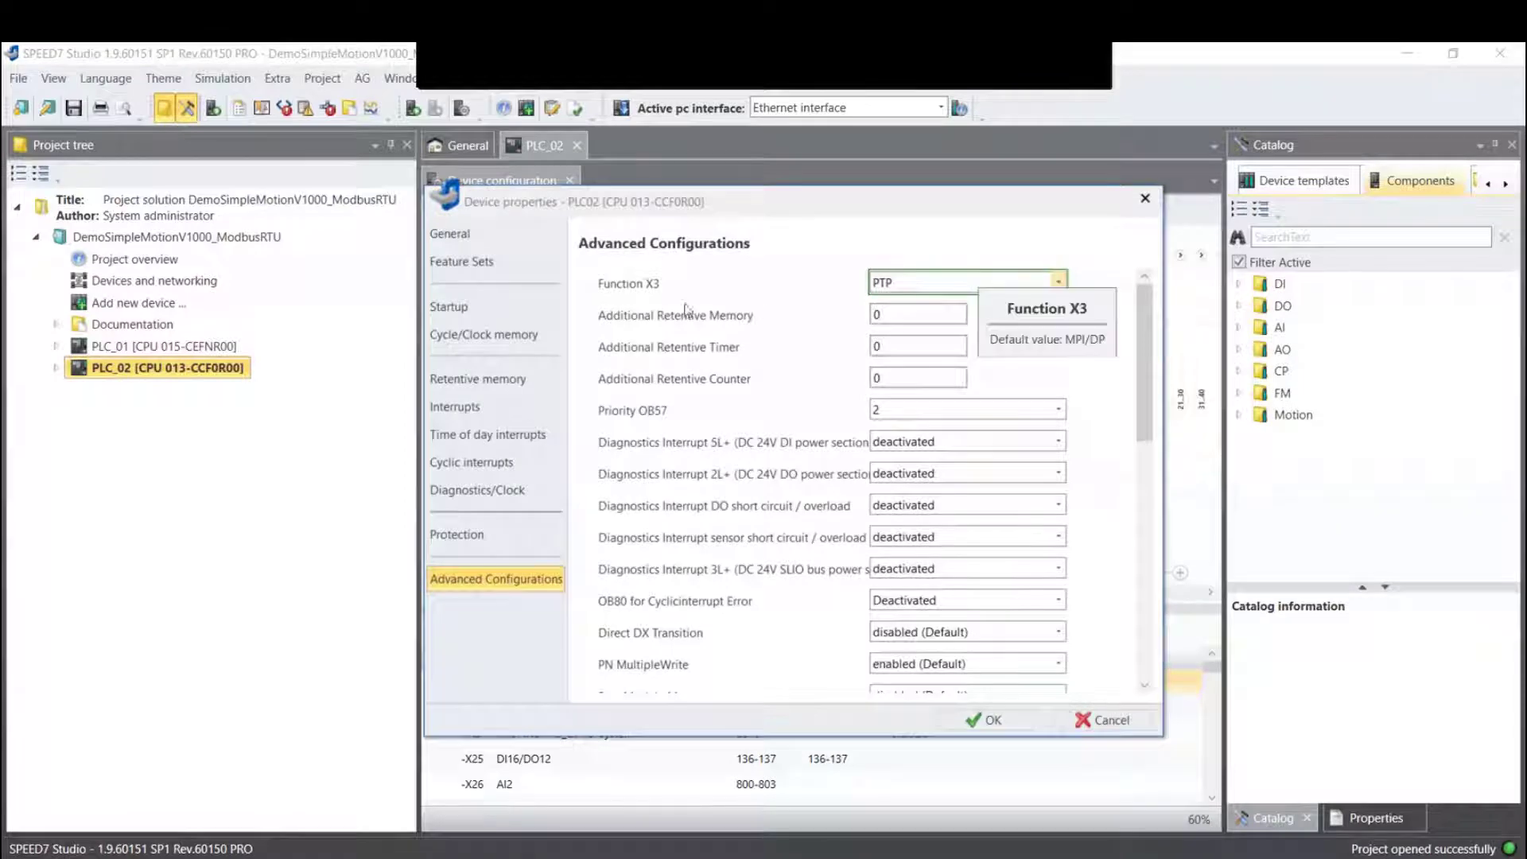
left_click(1058, 283)
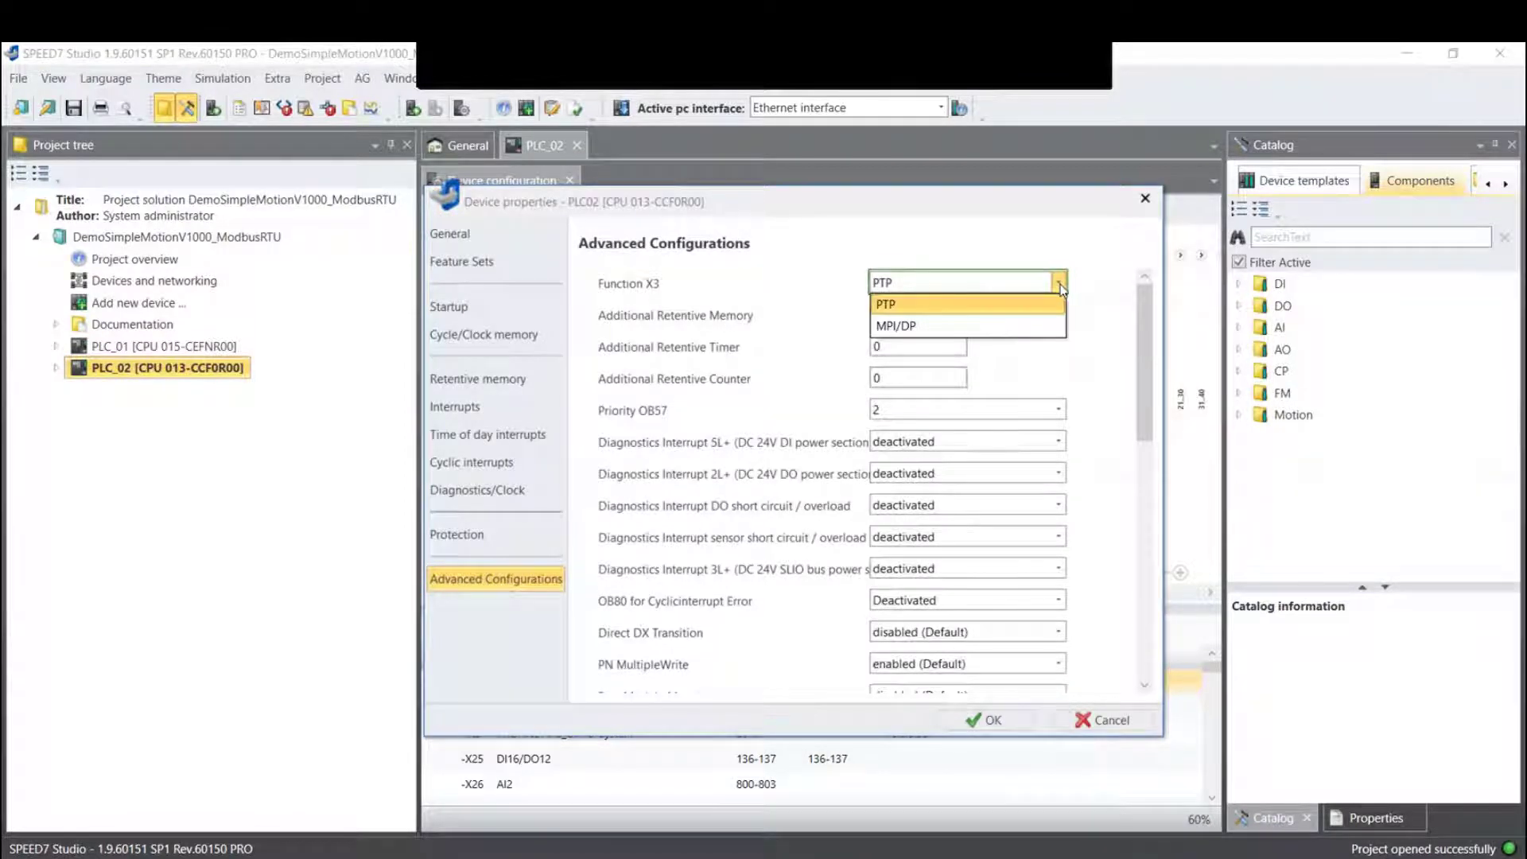
left_click(1020, 305)
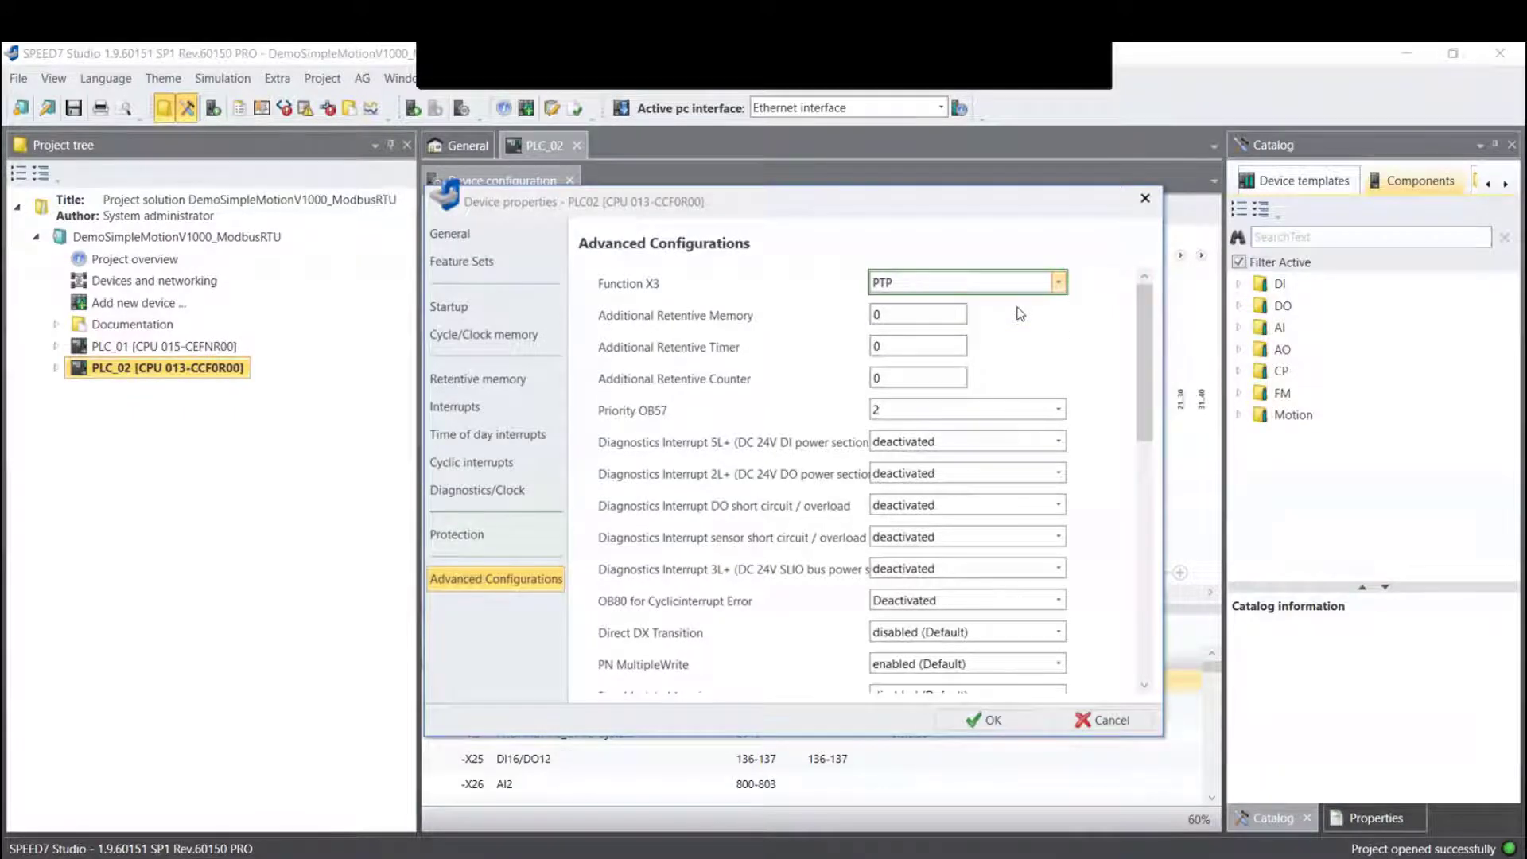
left_click(1018, 725)
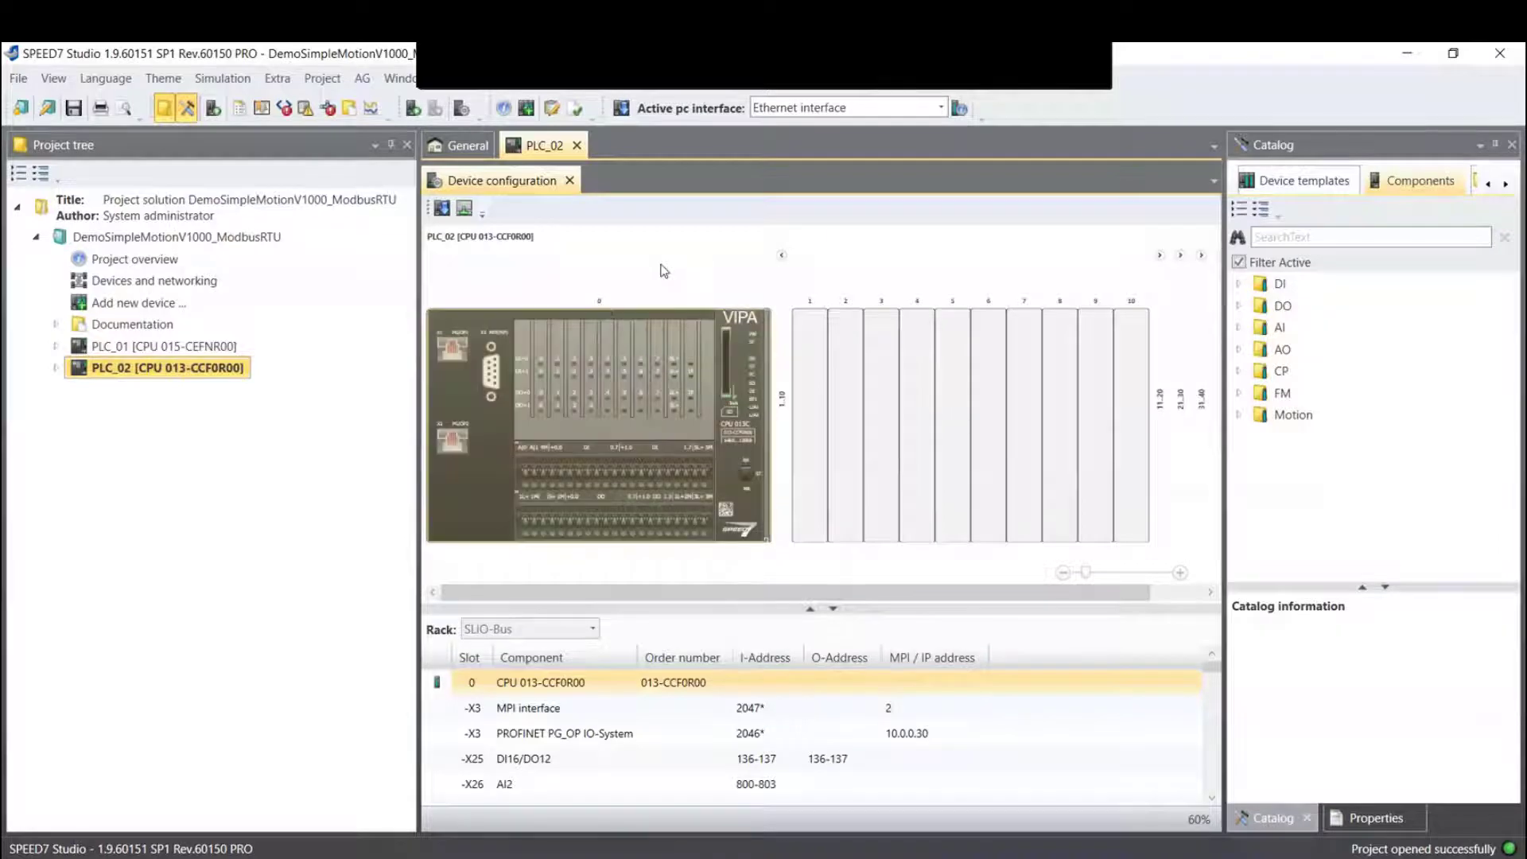
Search for accessible partners of PLC_02 over Ethernet using the ASIX AX88772 USB2.0 to Fast Ethernet Adapter
left_click(961, 110)
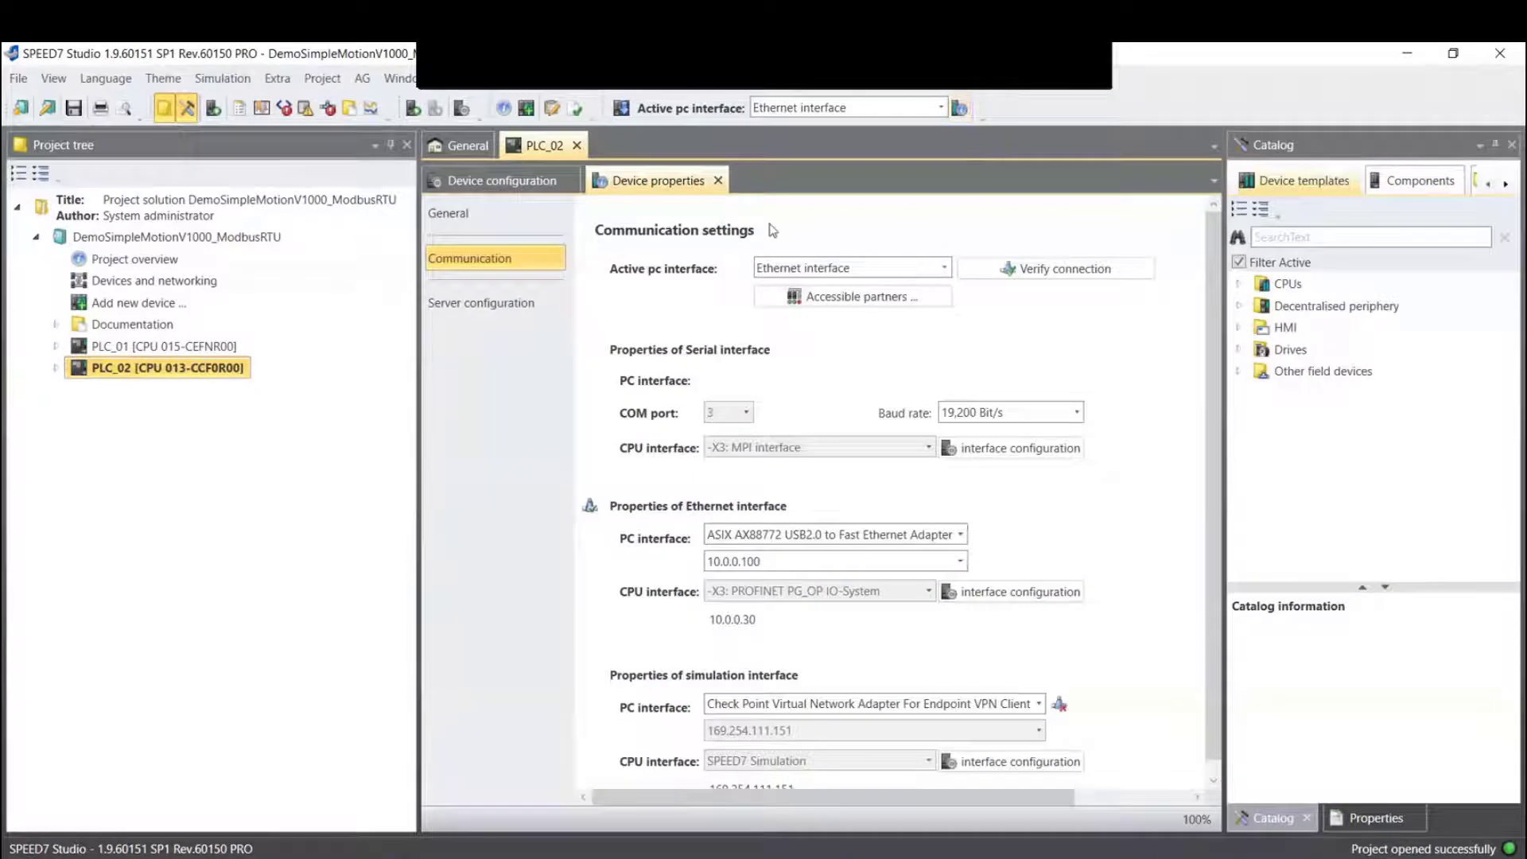
left_click(875, 297)
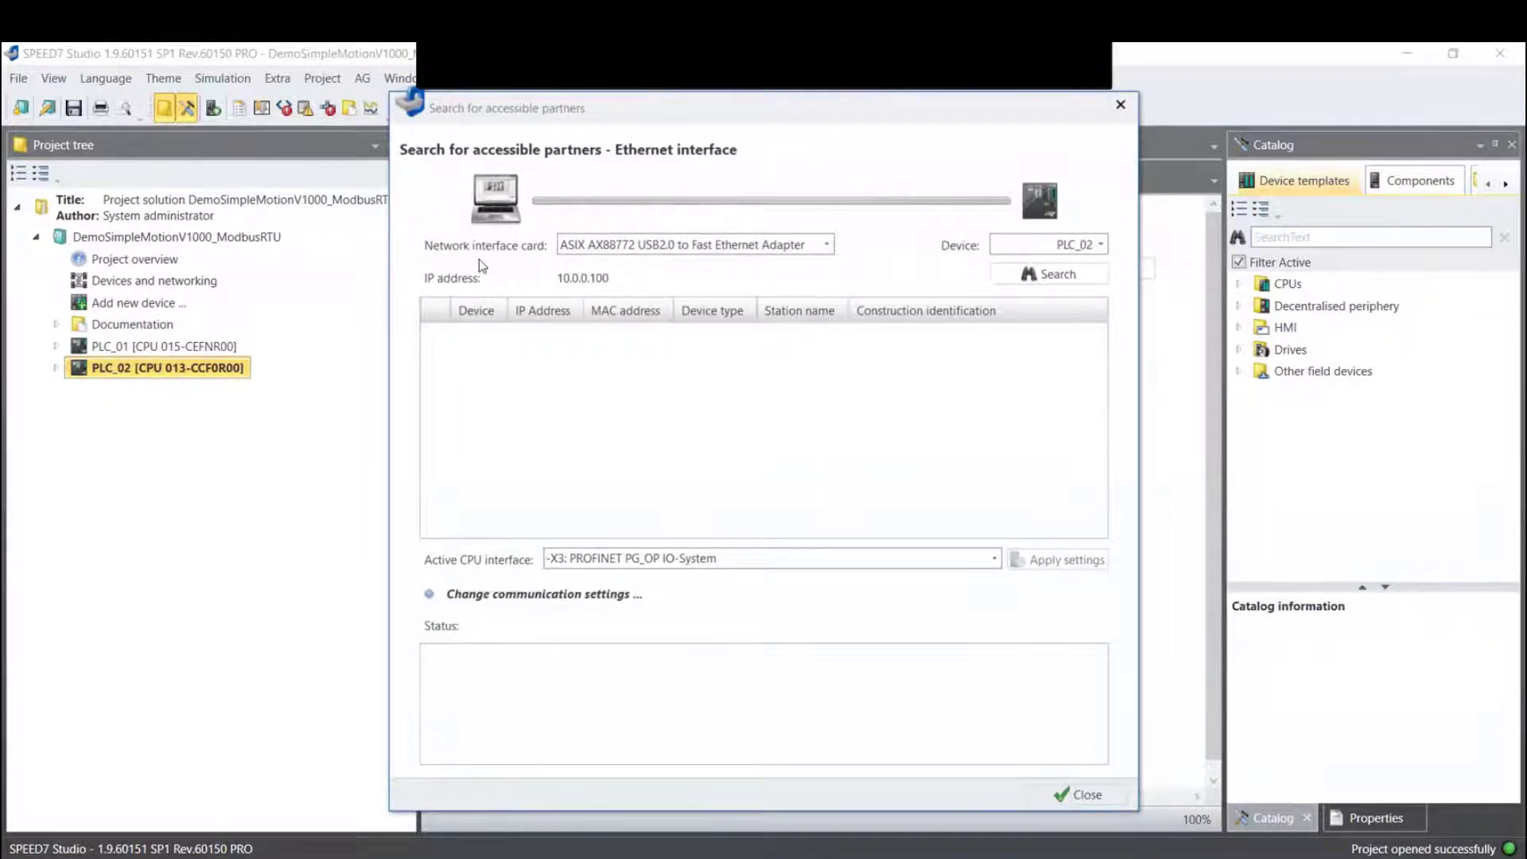
left_click(826, 245)
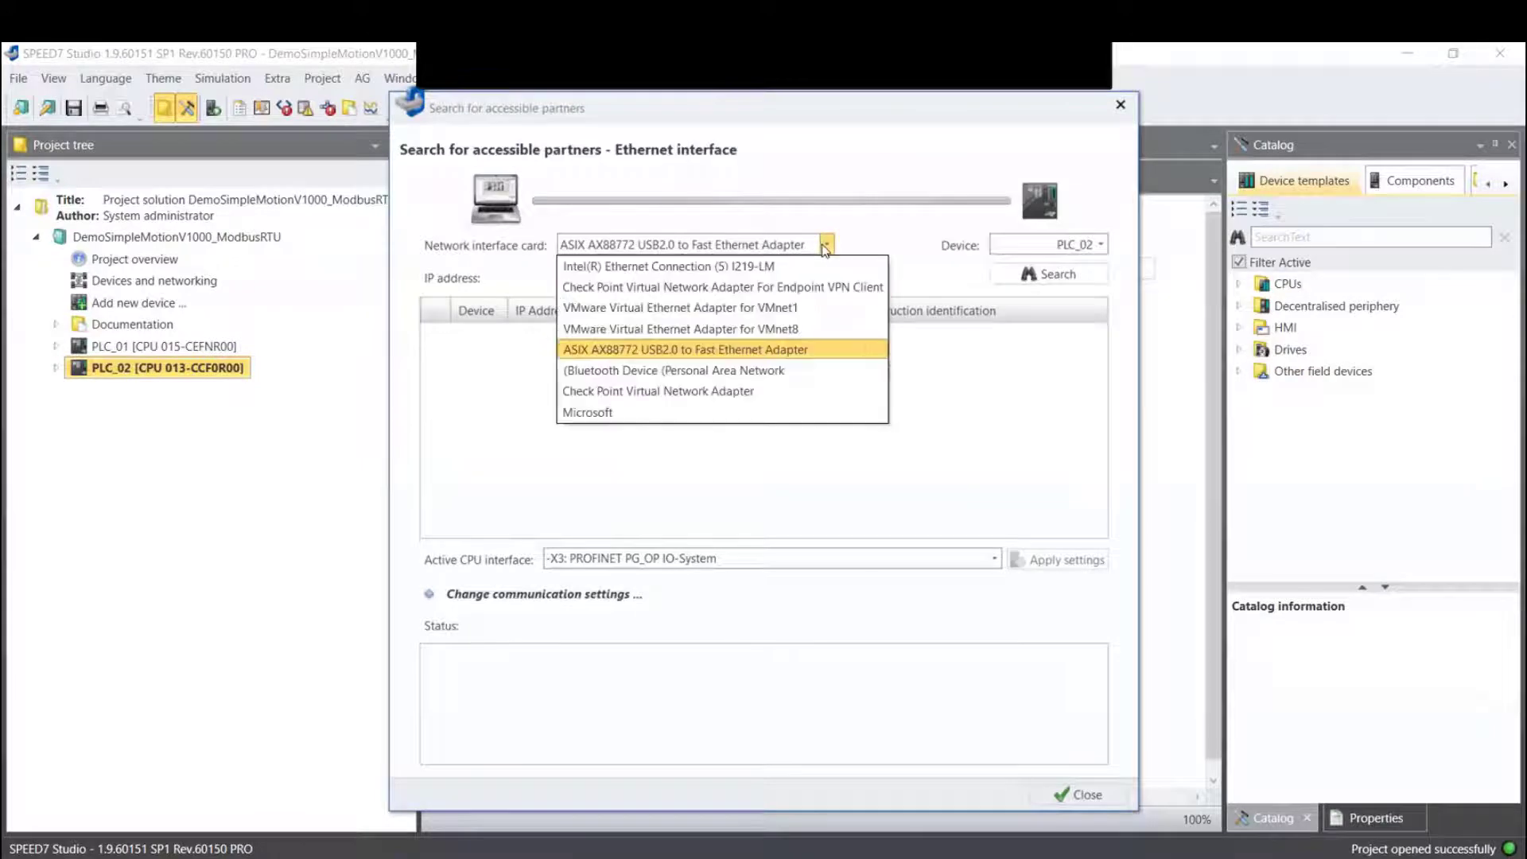
left_click(812, 347)
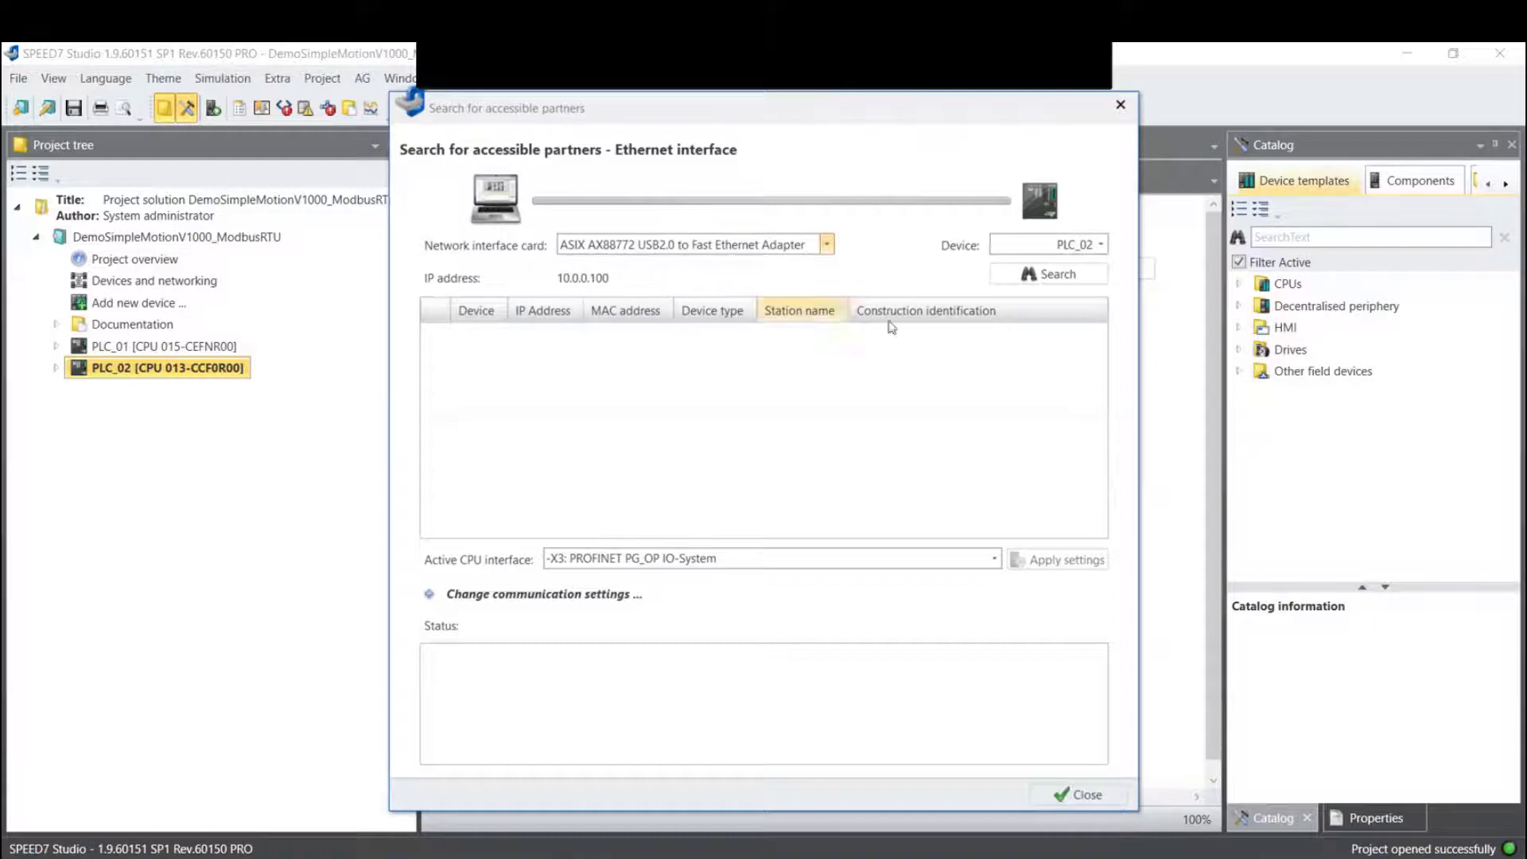
left_click(1015, 280)
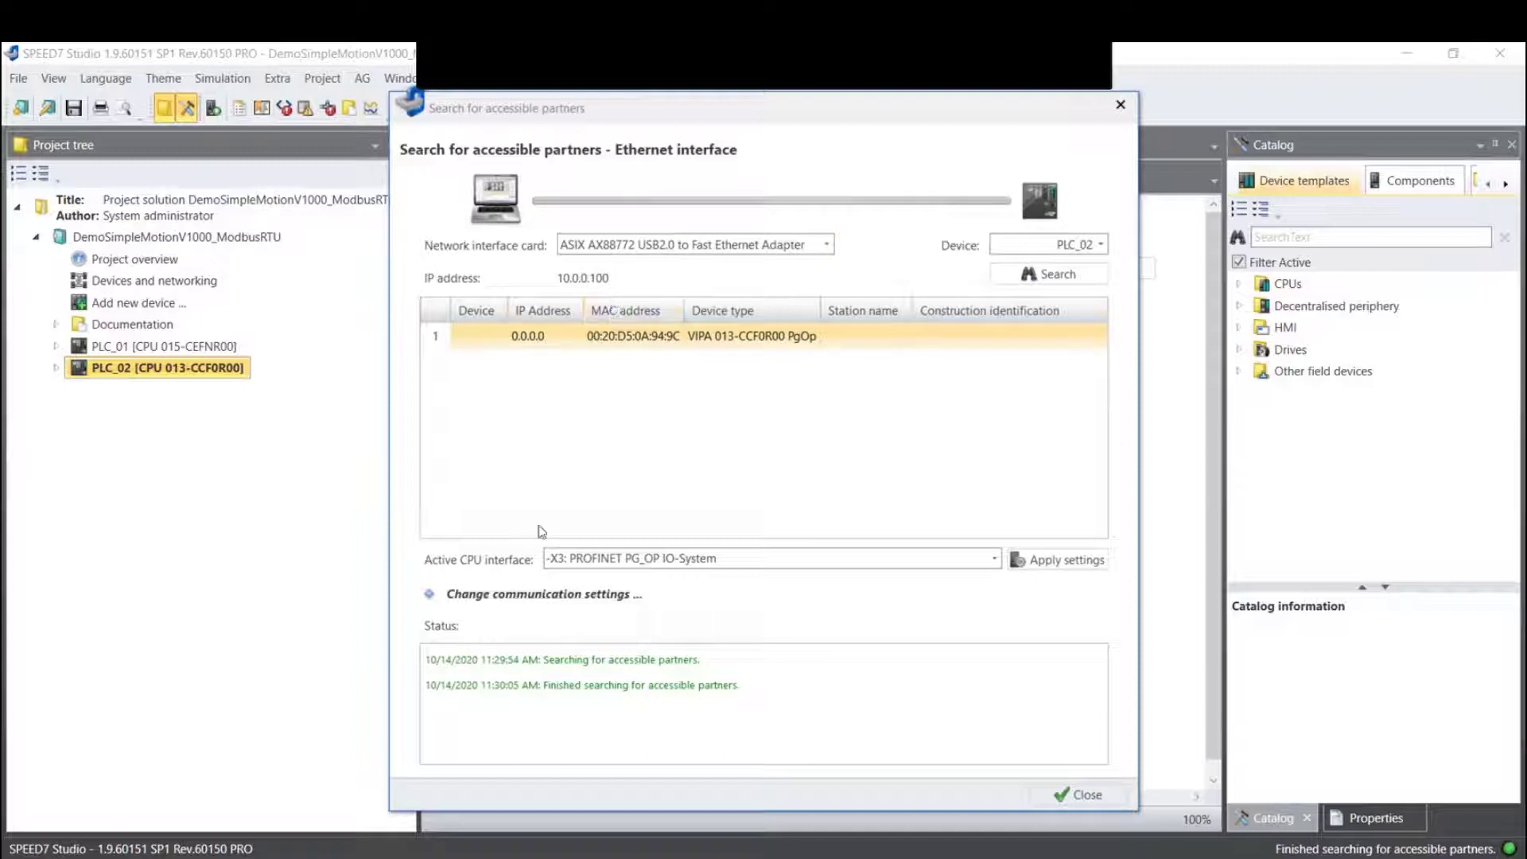
Assign the IP address 10.0.0.20 to the VIPA 013-CCF0R00 device found in the search
left_click(488, 600)
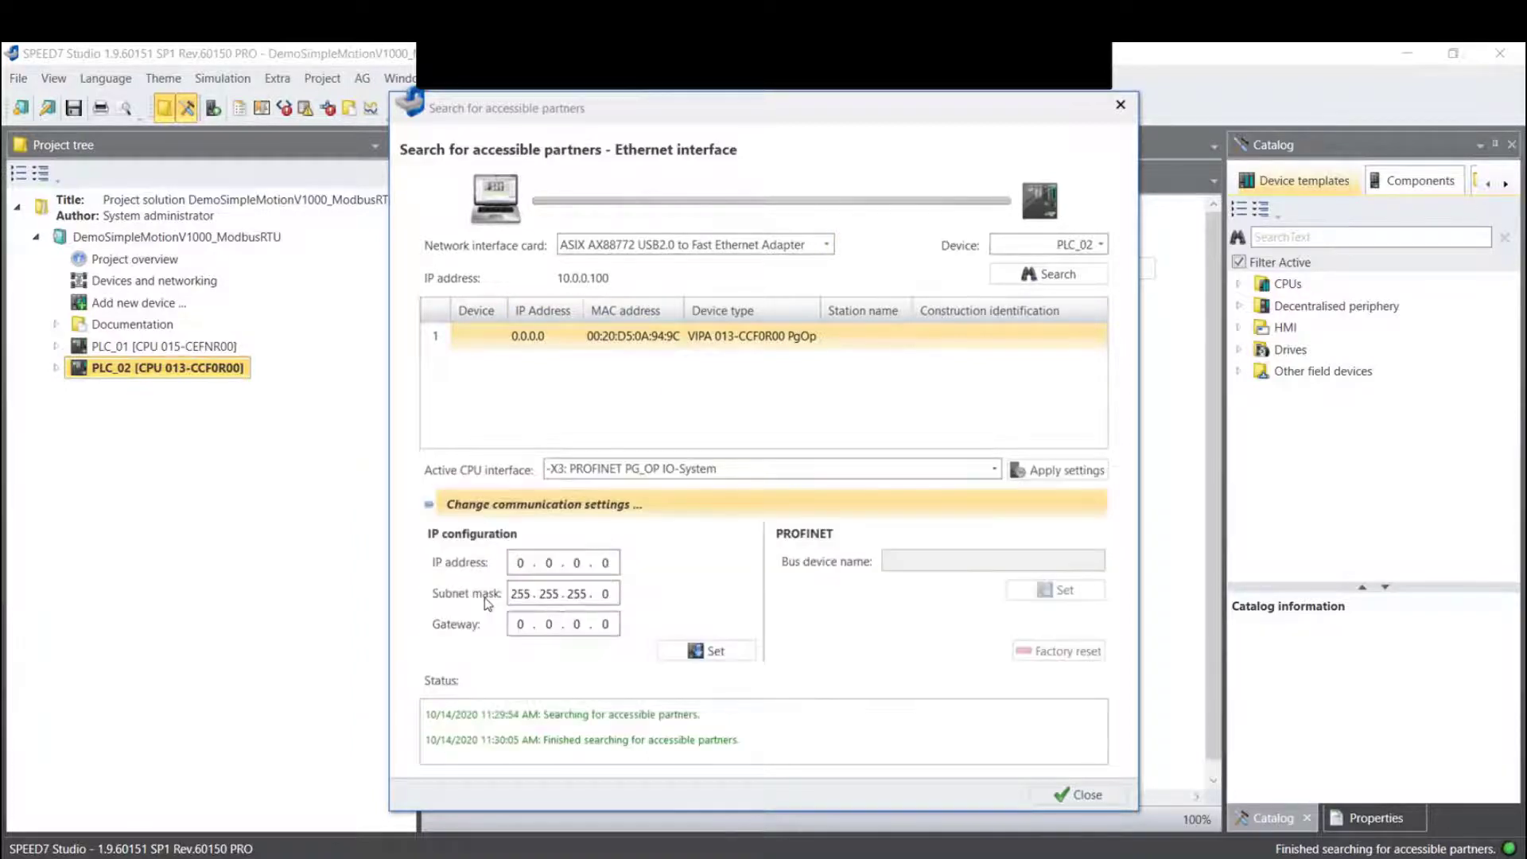
double_click(526, 562)
type("10")
type("20")
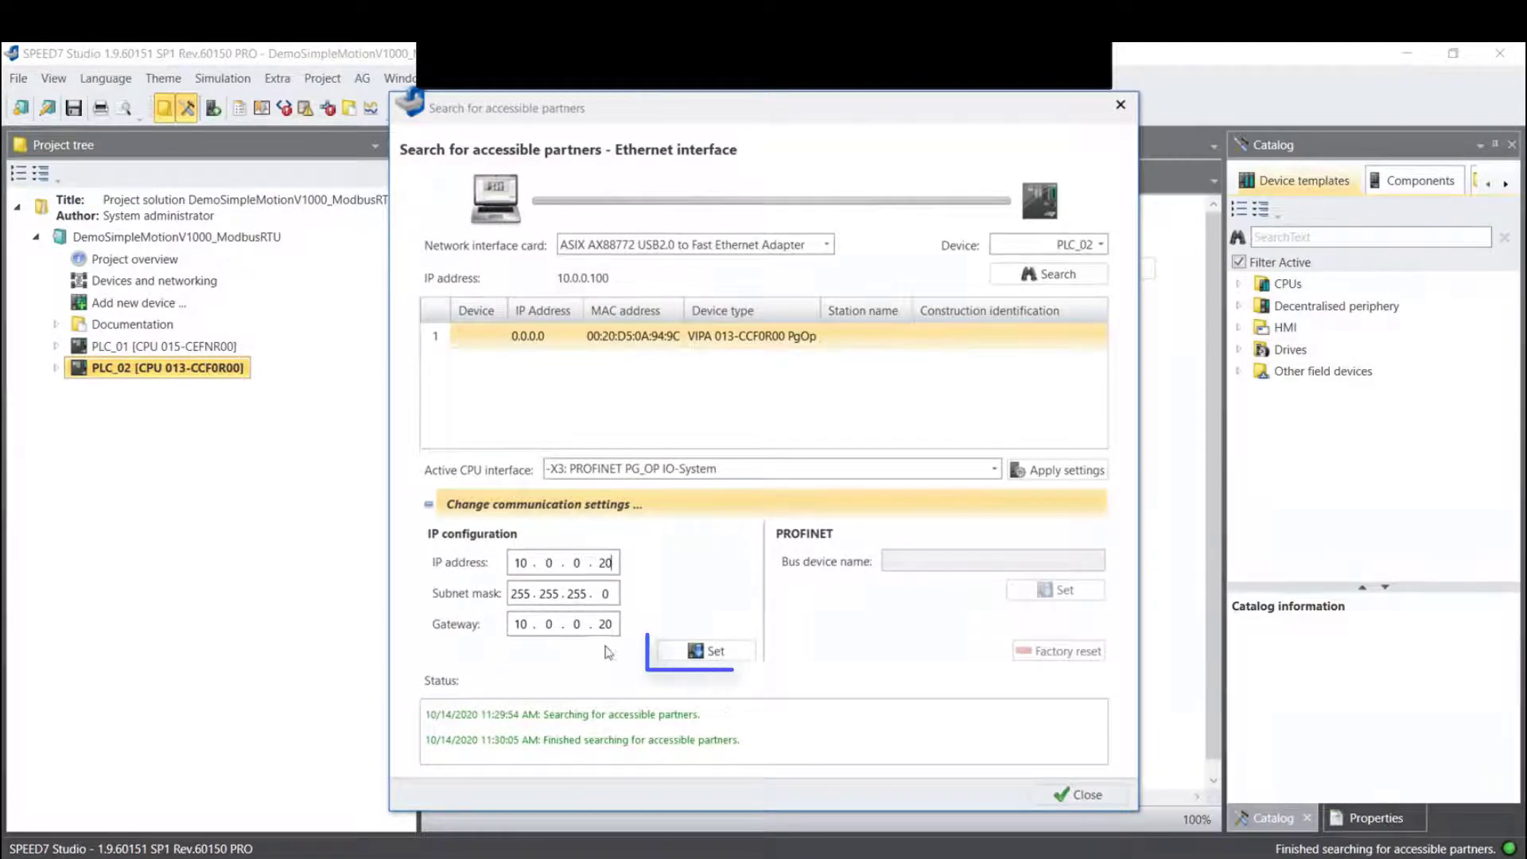
left_click(694, 652)
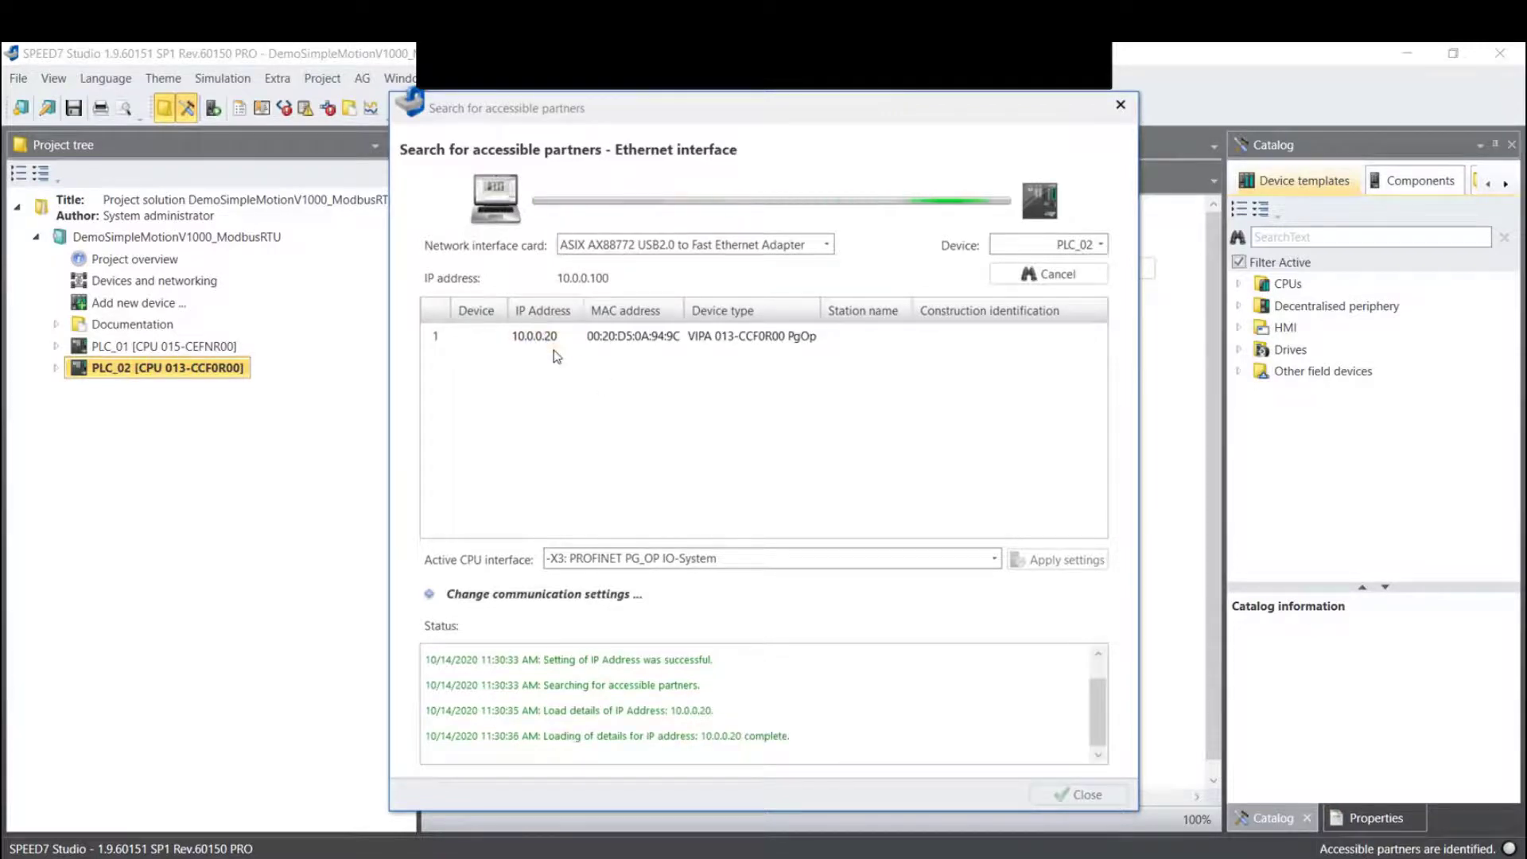
Apply the found device's communication settings to PLC_02 in the project and close the partner search and device properties
left_click(558, 350)
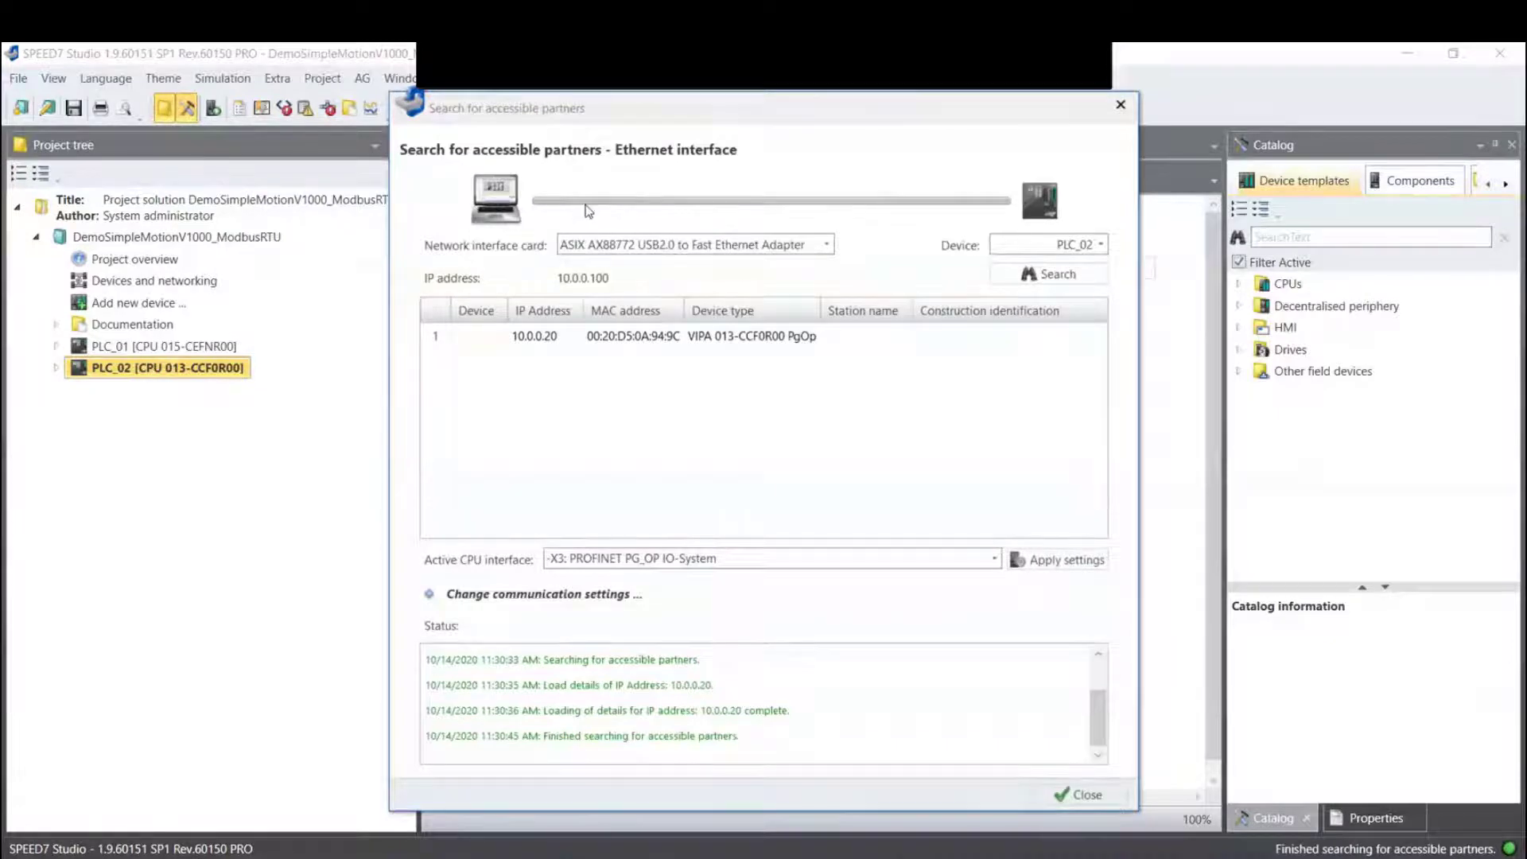
left_click(546, 339)
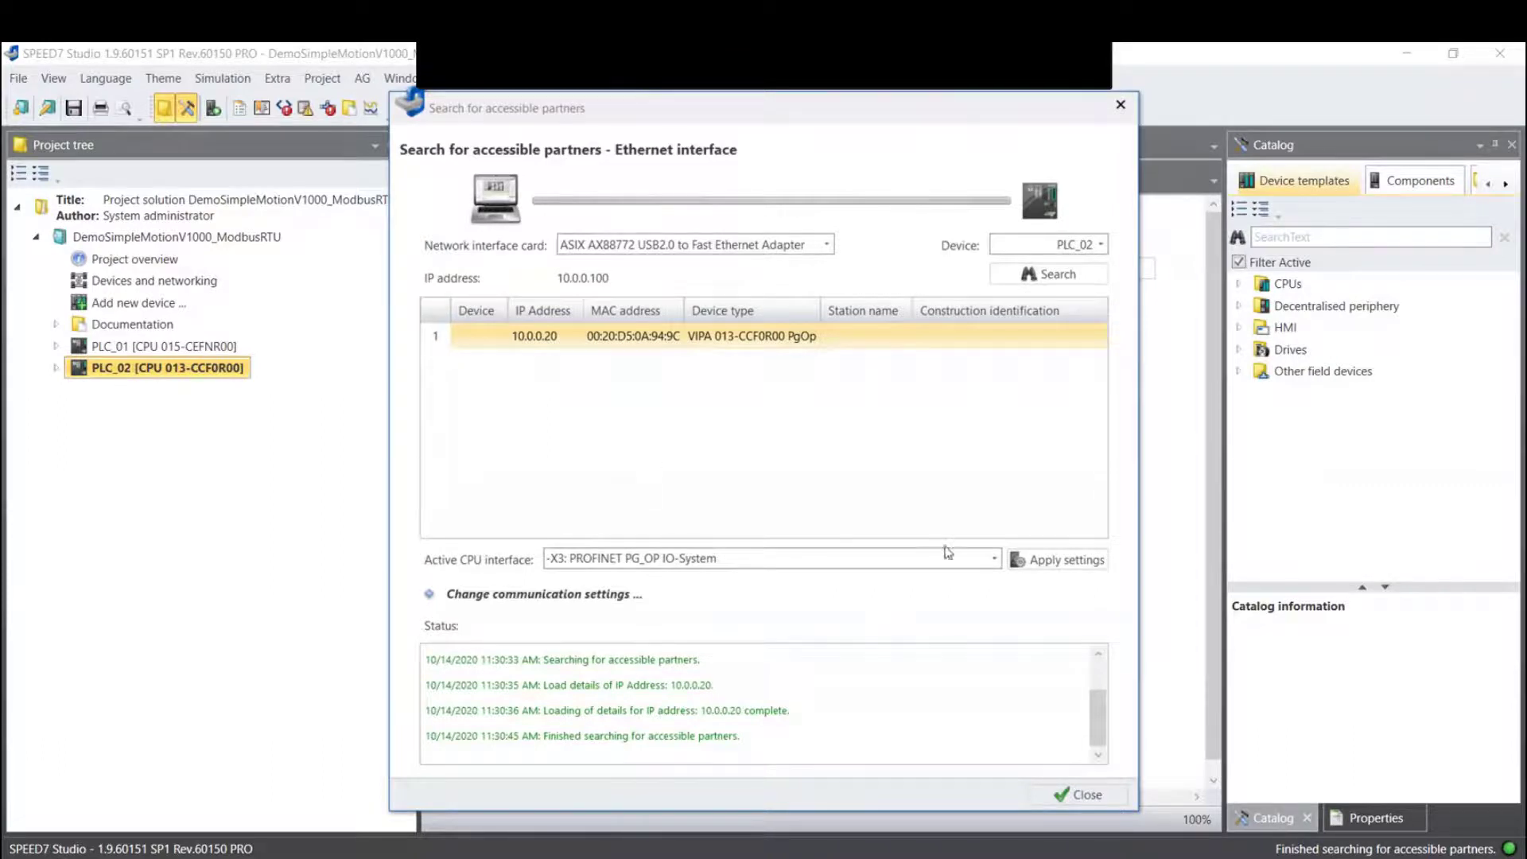
left_click(1039, 568)
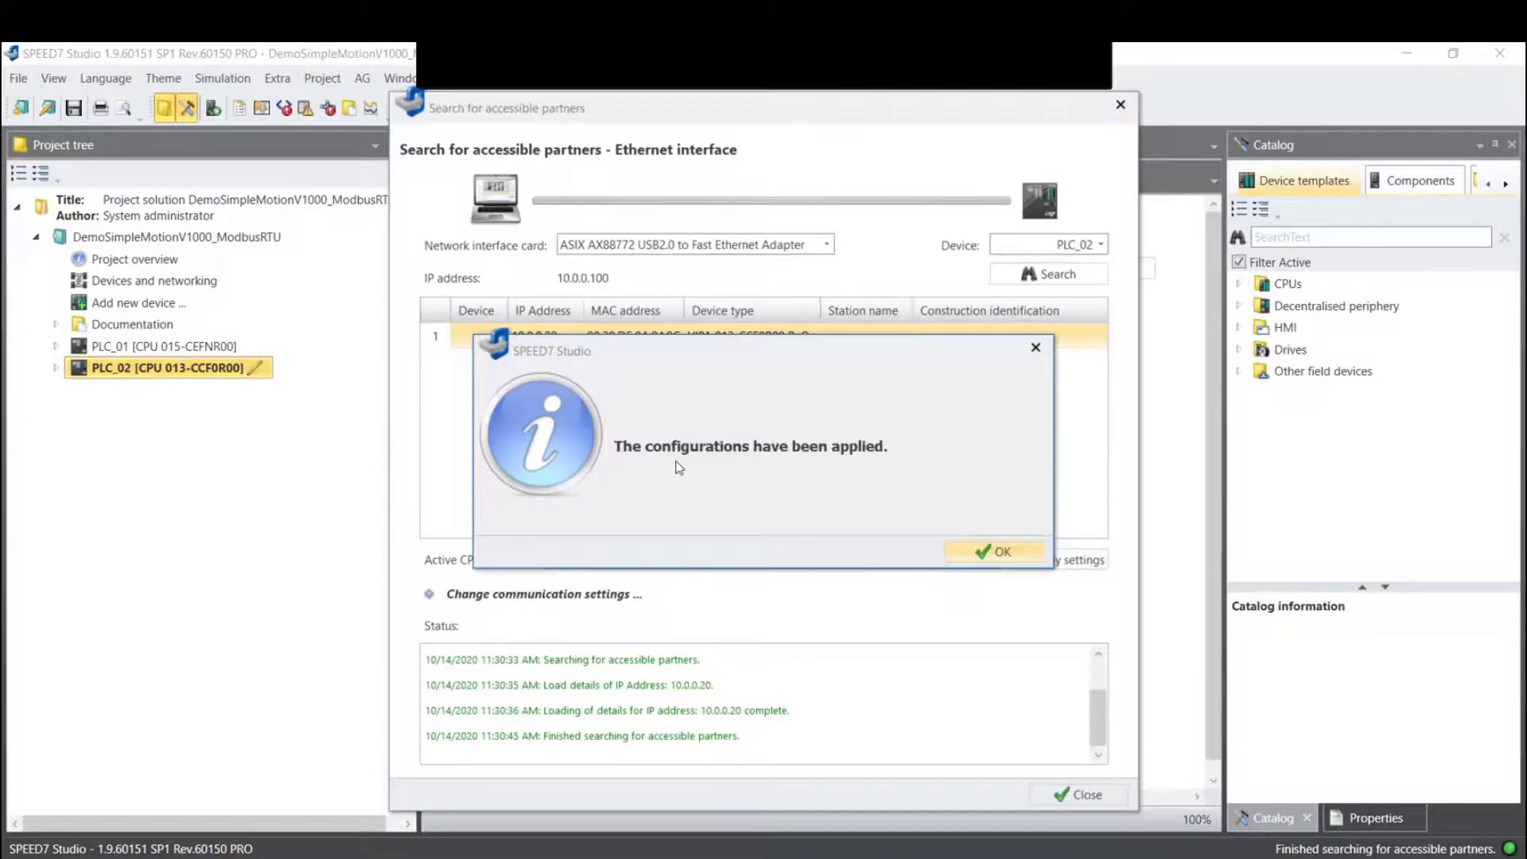
left_click(970, 551)
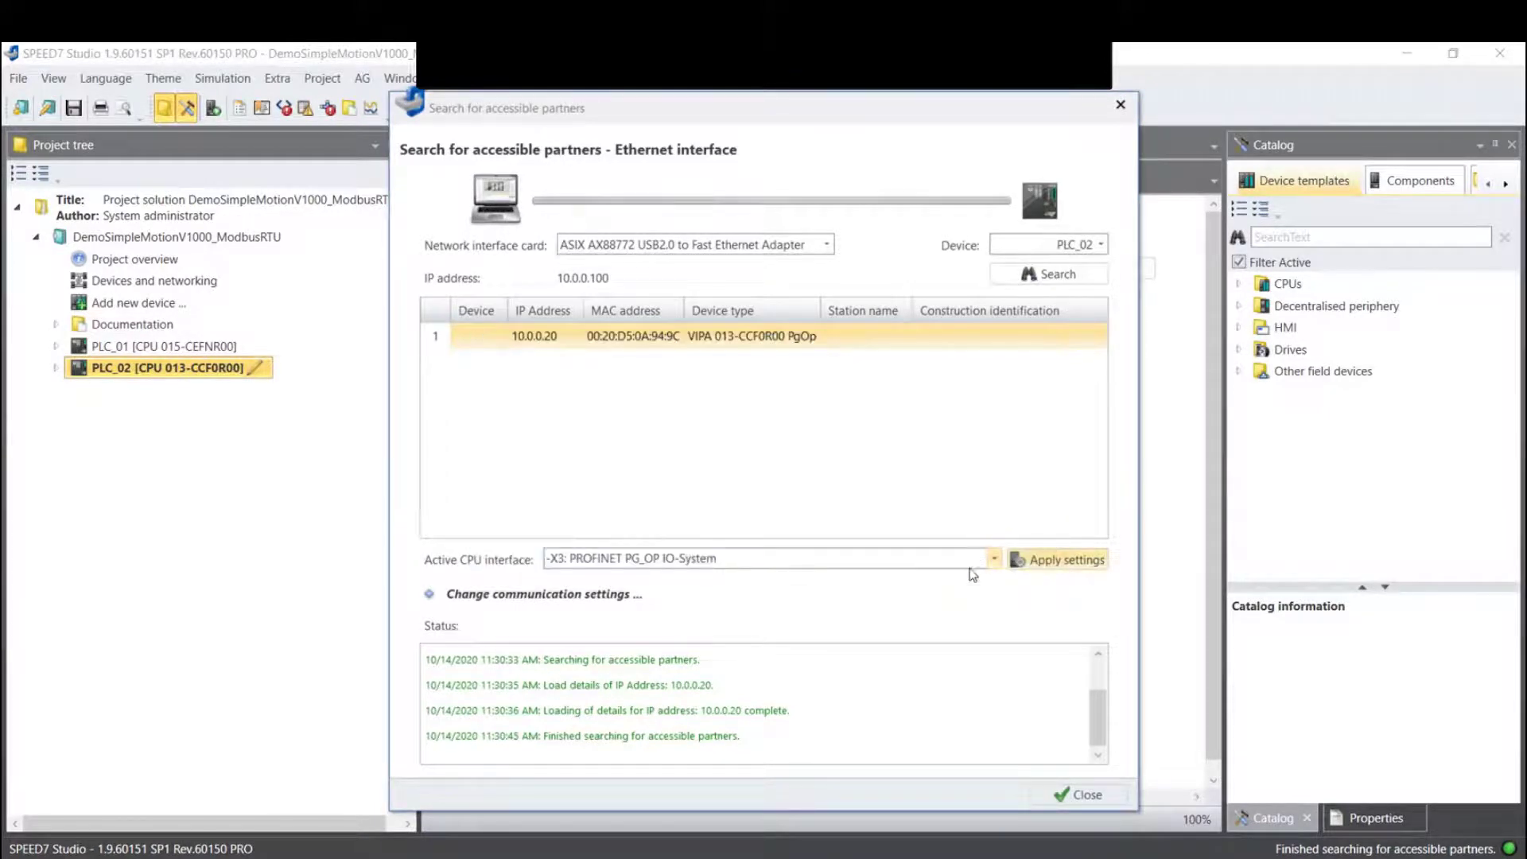
left_click(1042, 795)
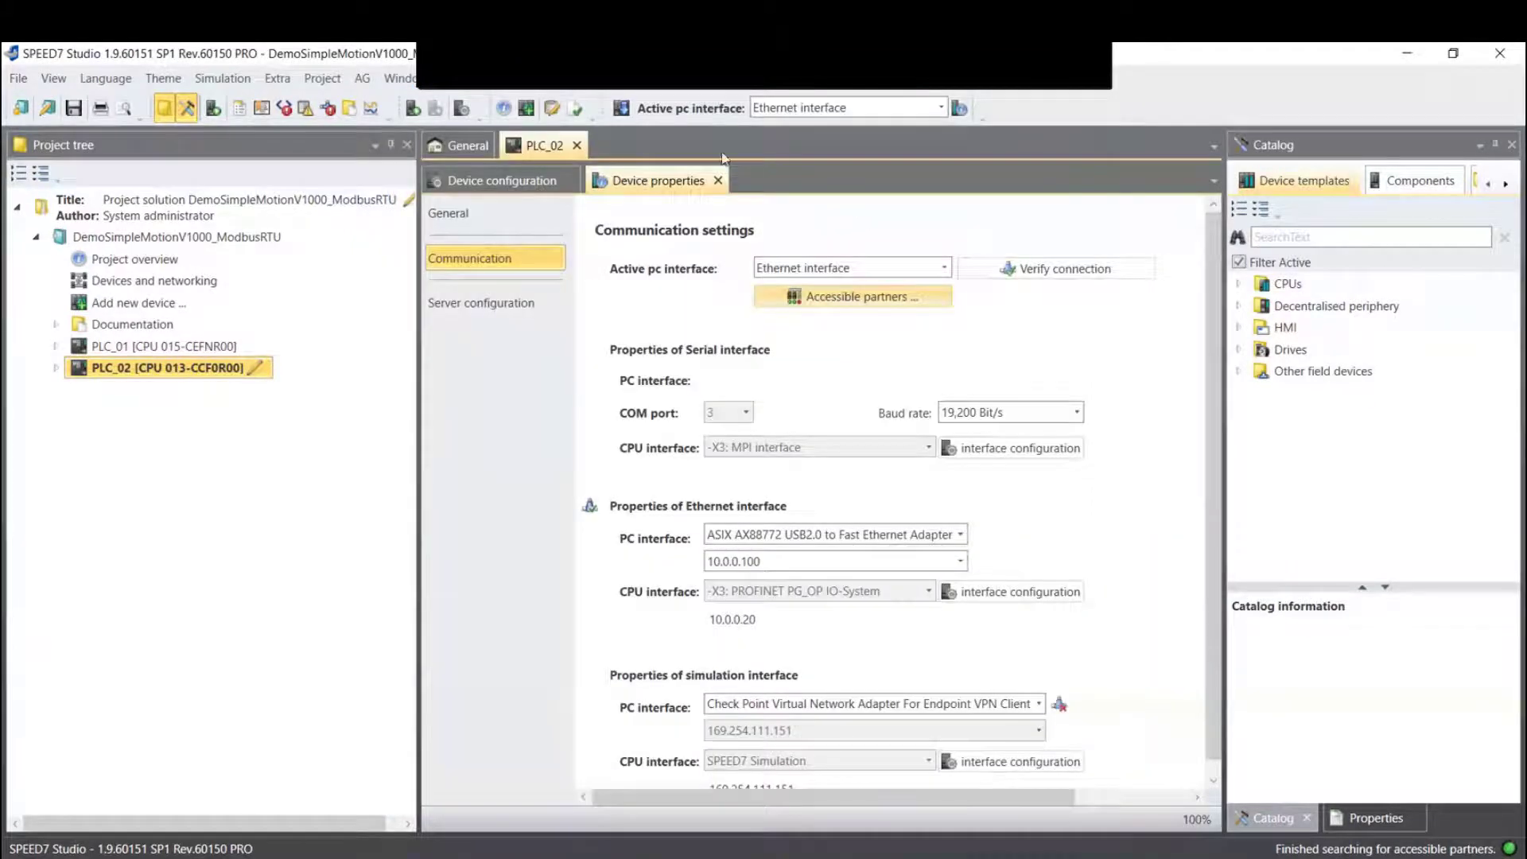
left_click(718, 181)
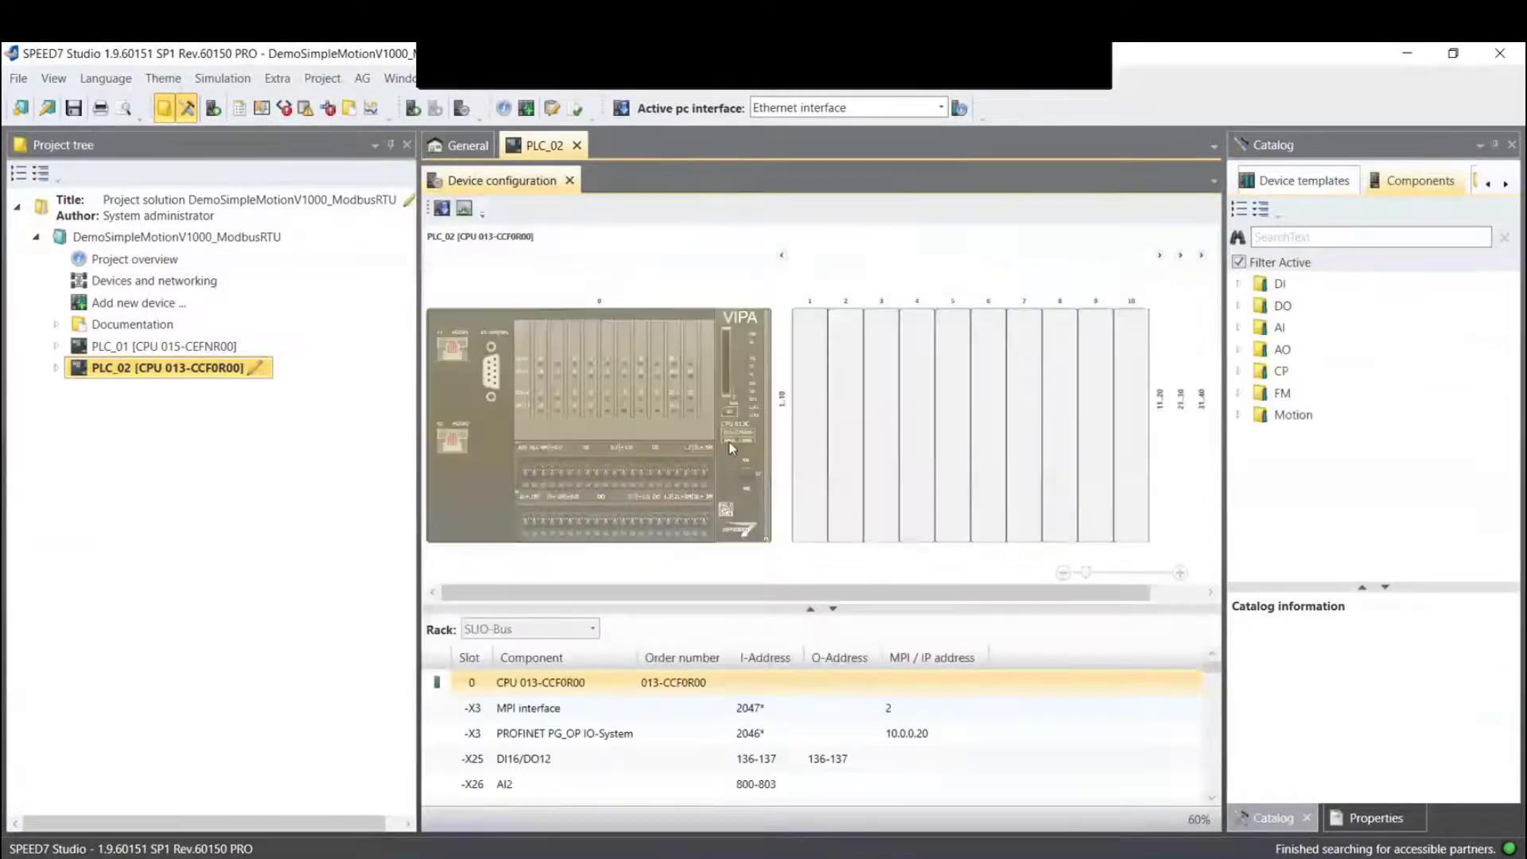
Save the DemoSimpleMotionV1000_ModbusRTU project and compile it
left_click(859, 732)
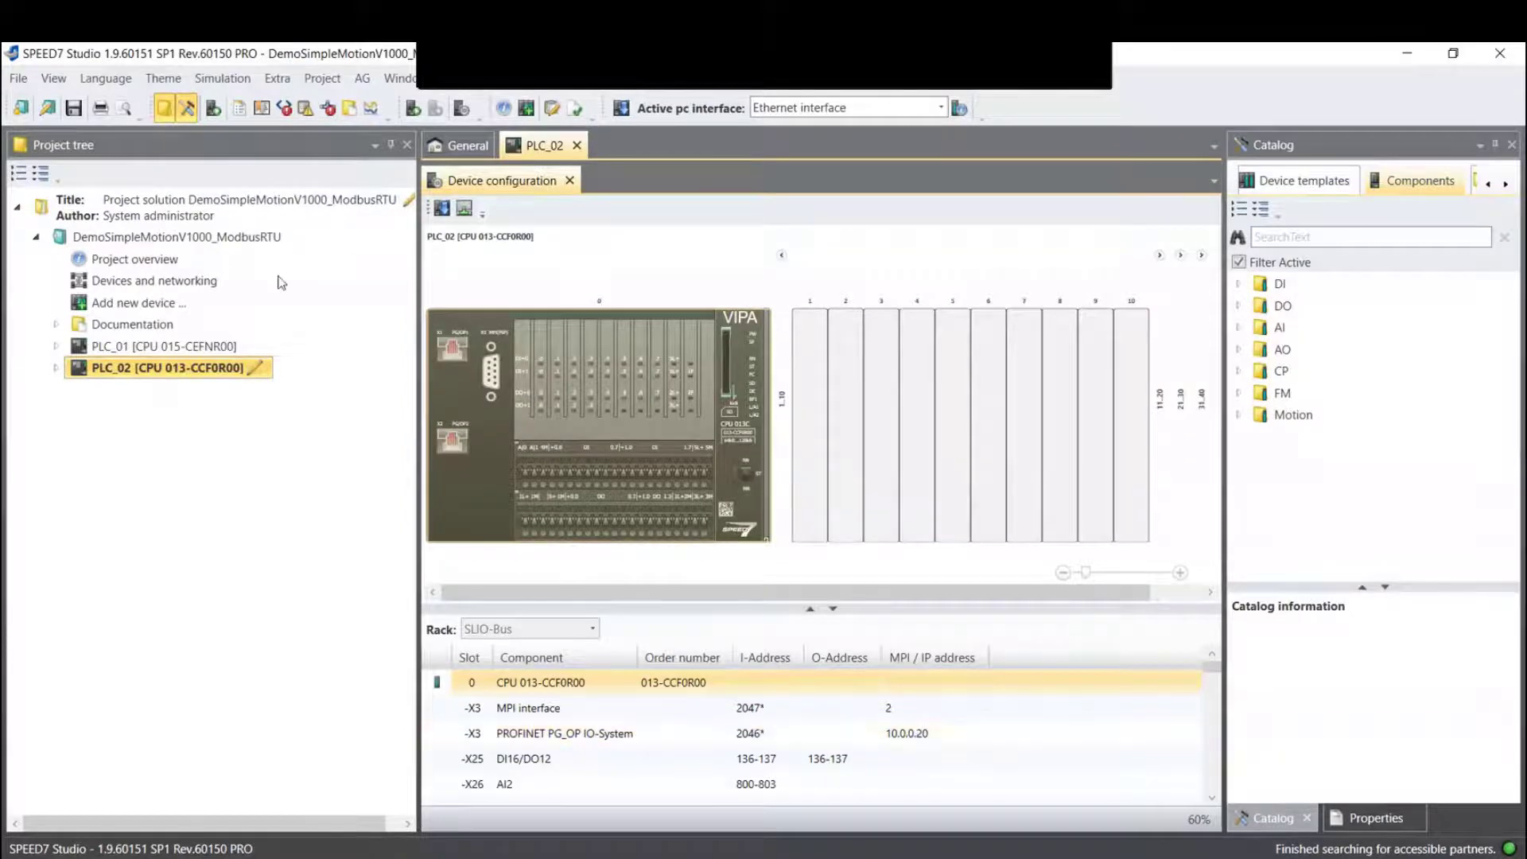
left_click(75, 112)
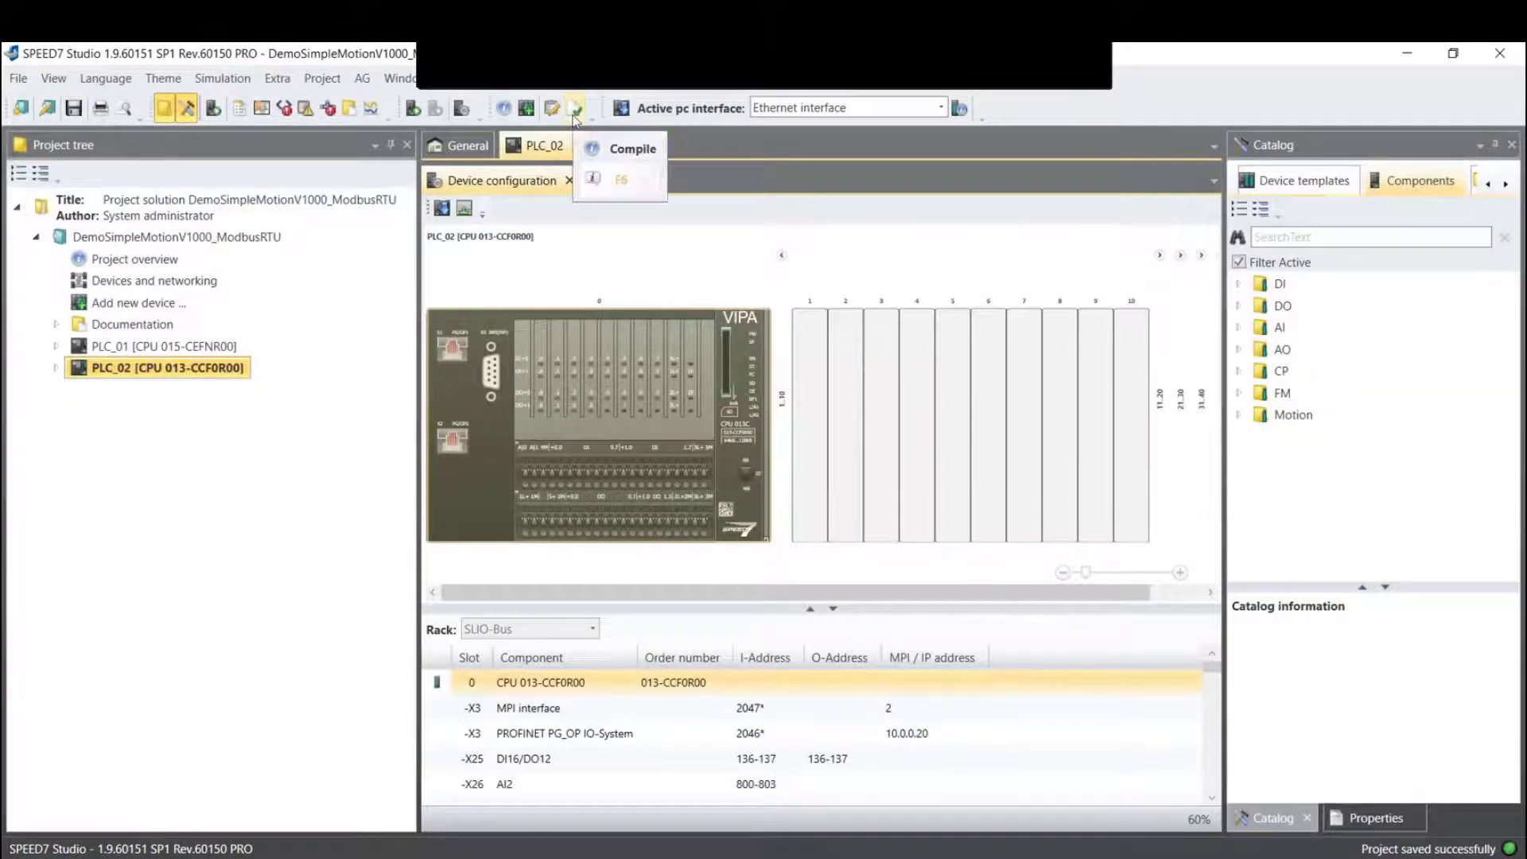
left_click(575, 115)
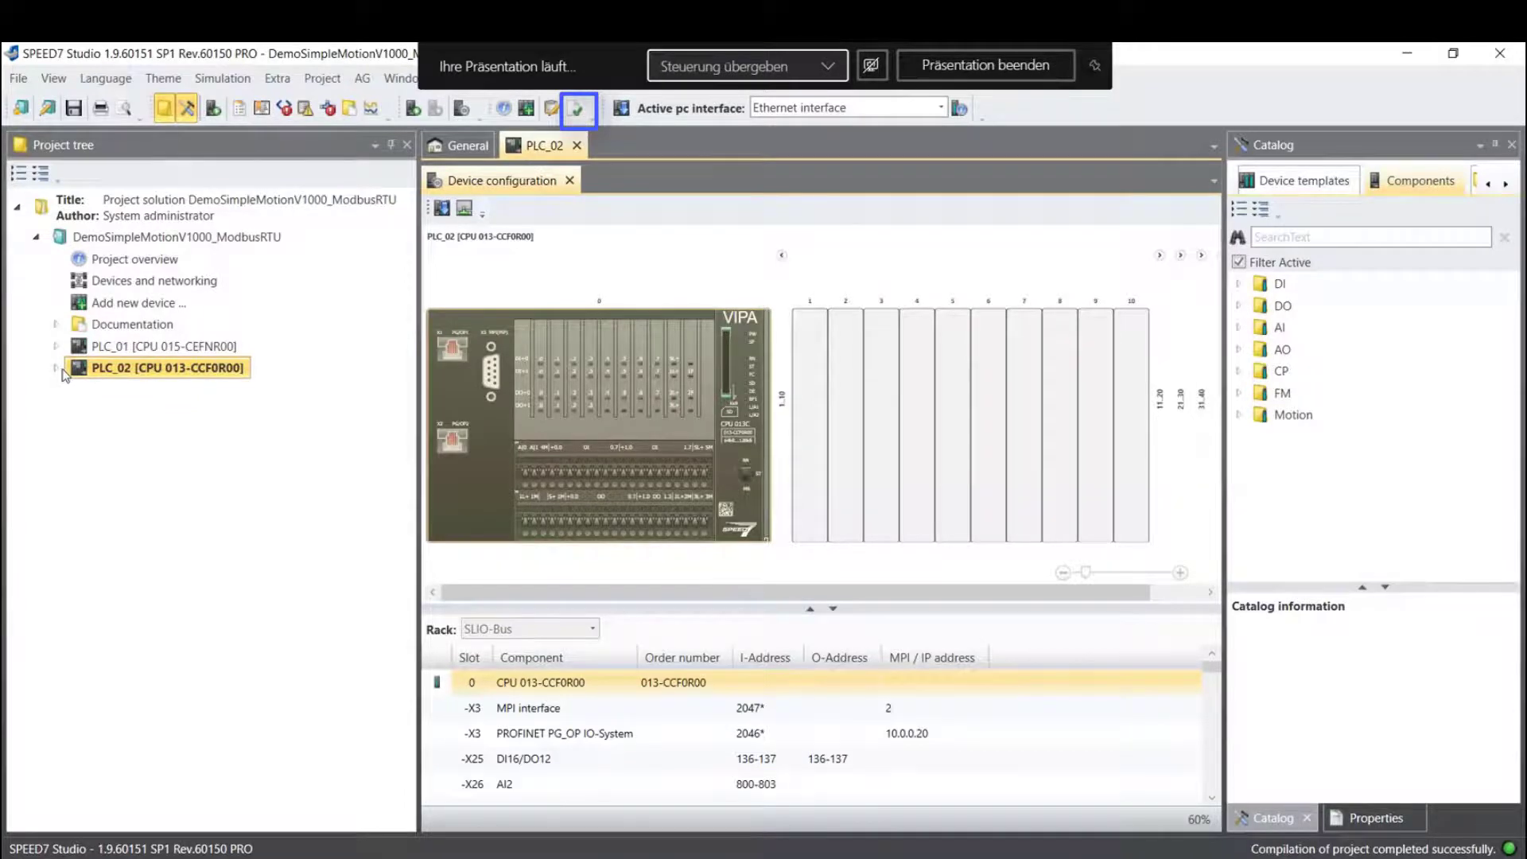
Examine the program blocks and watch tables in PLC_02's PLC program
left_click(57, 368)
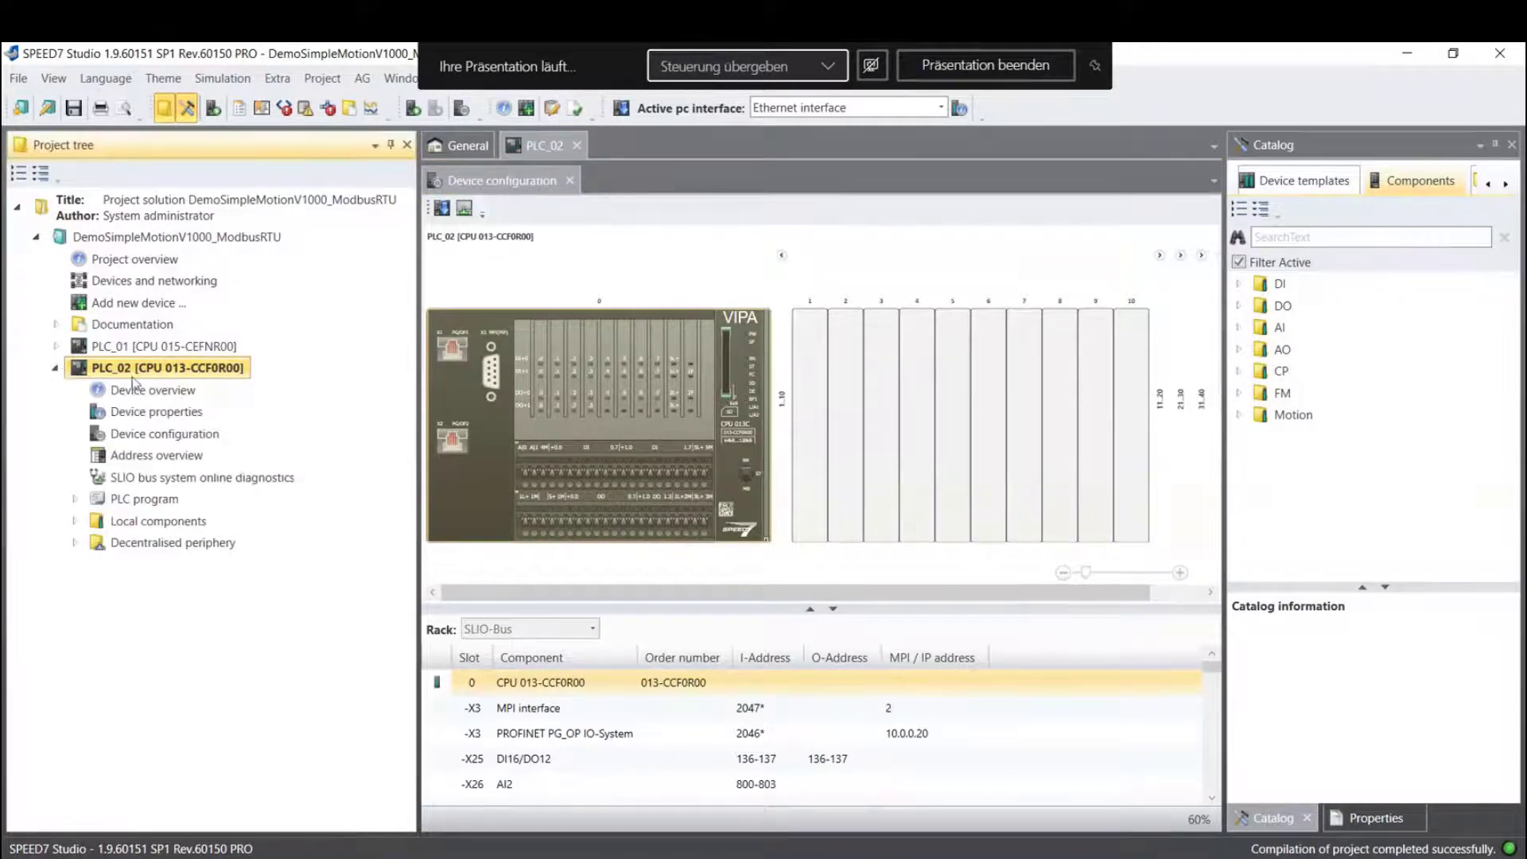
left_click(76, 500)
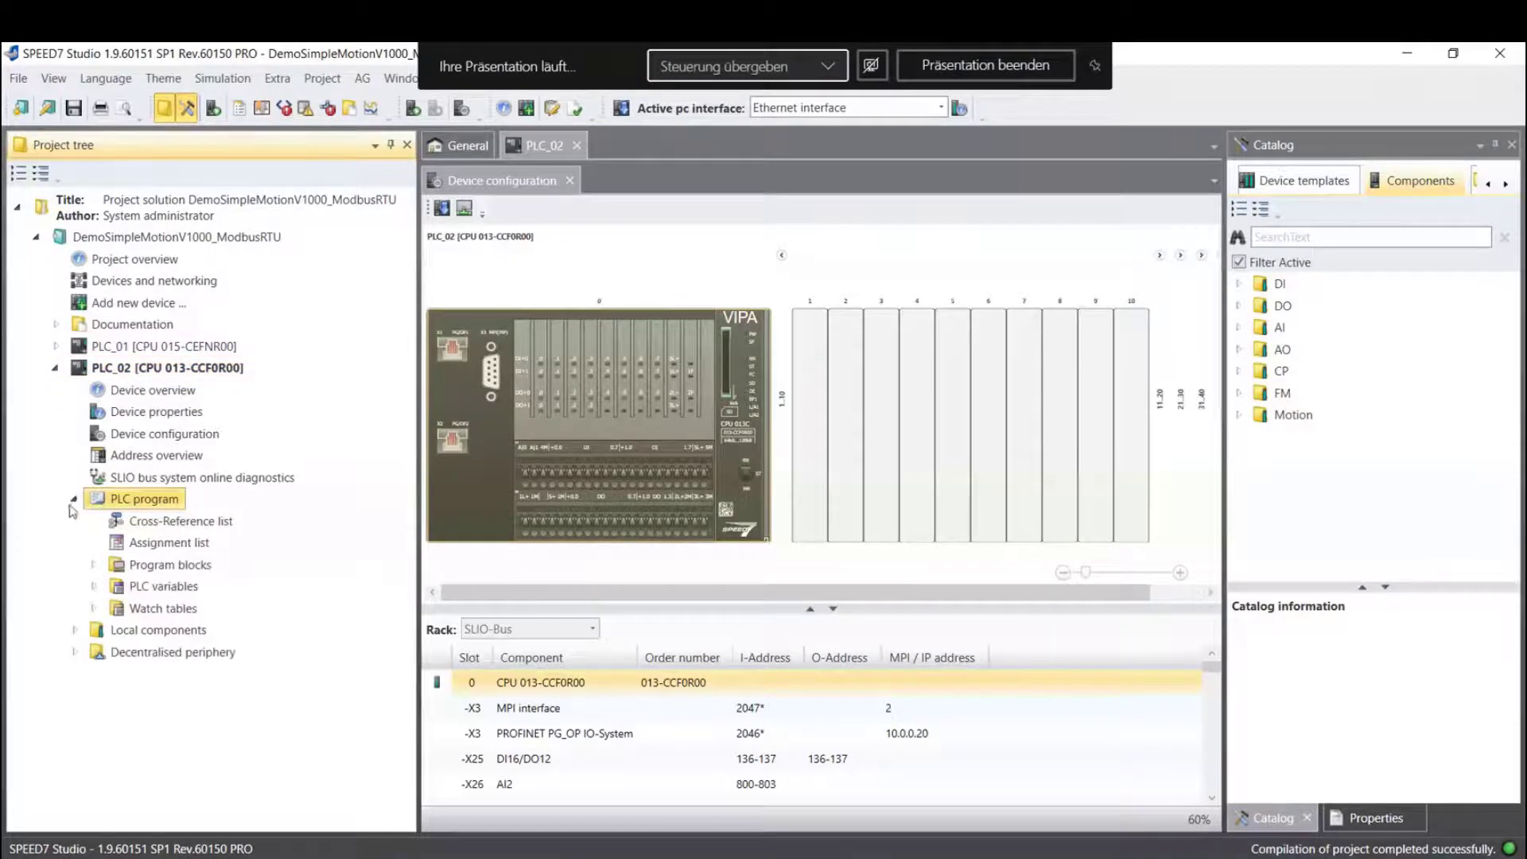
left_click(101, 569)
mouse_move(199, 657)
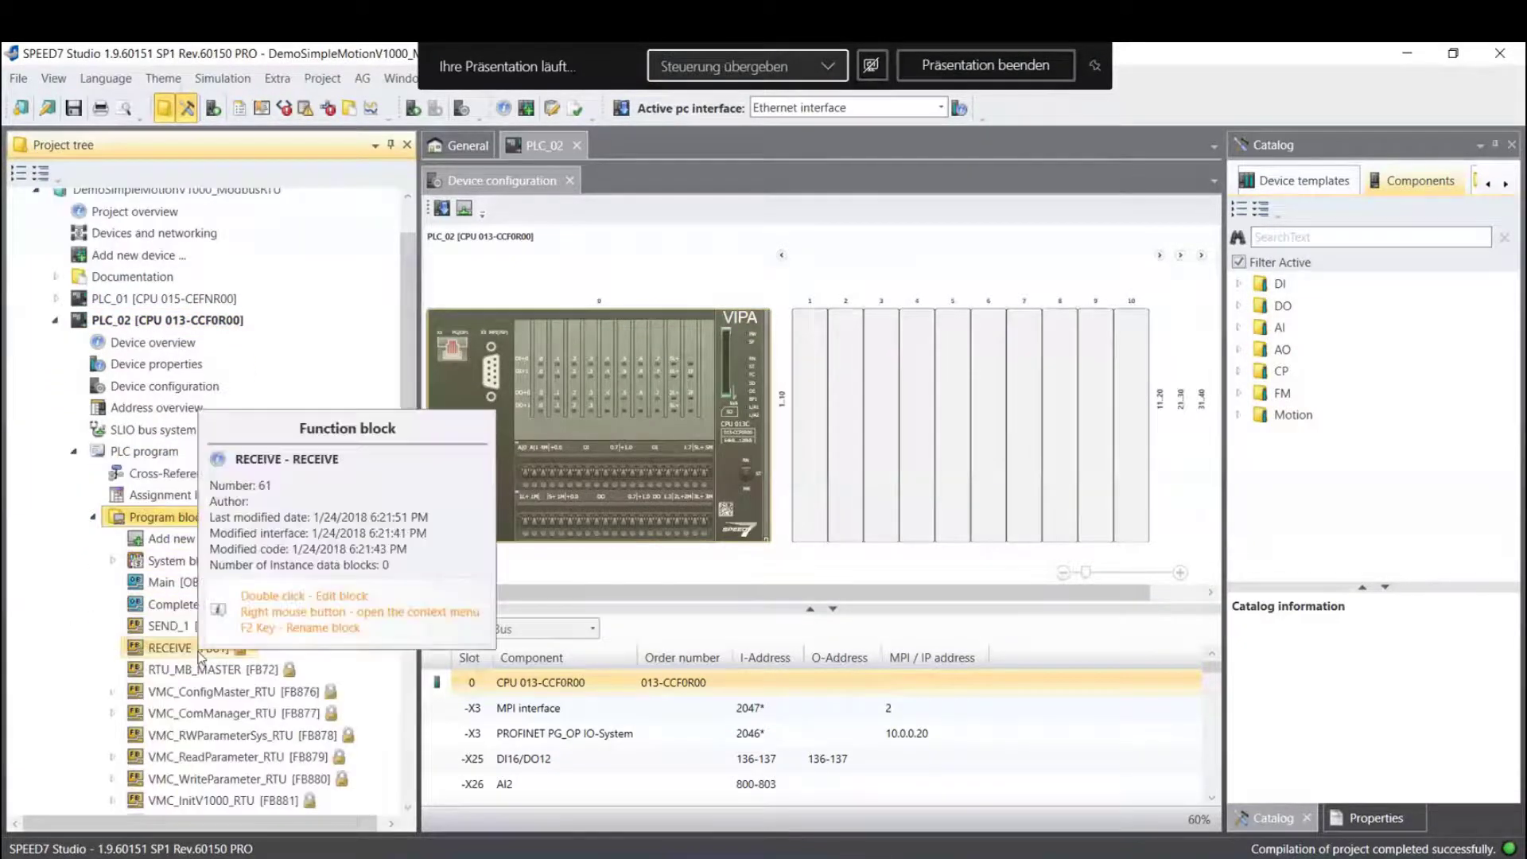
scroll(200, 657, "down", 1)
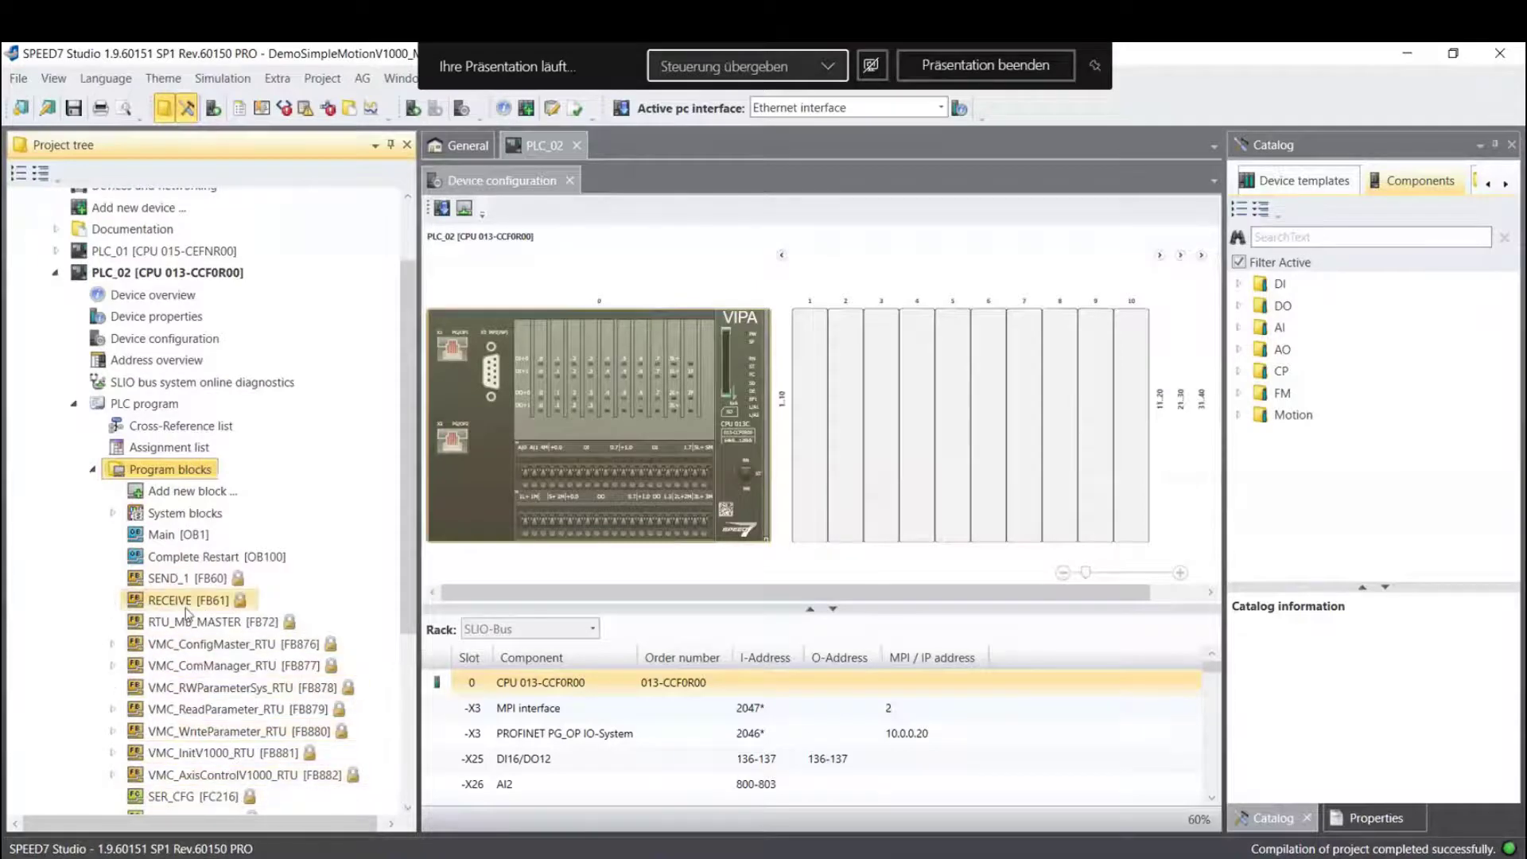
scroll(143, 469, "down", 3)
left_click(94, 317)
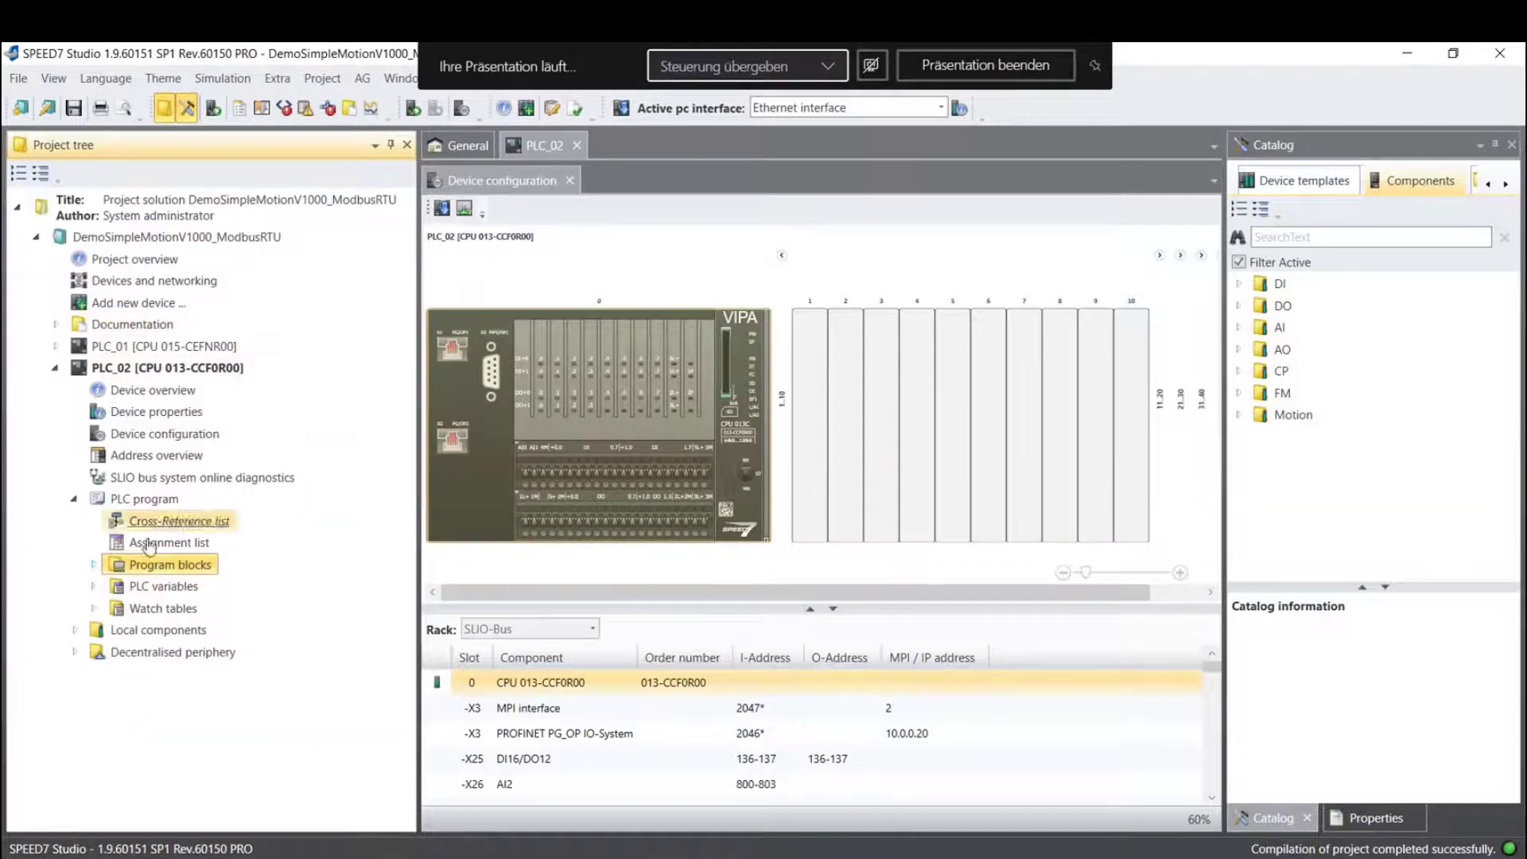
left_click(94, 608)
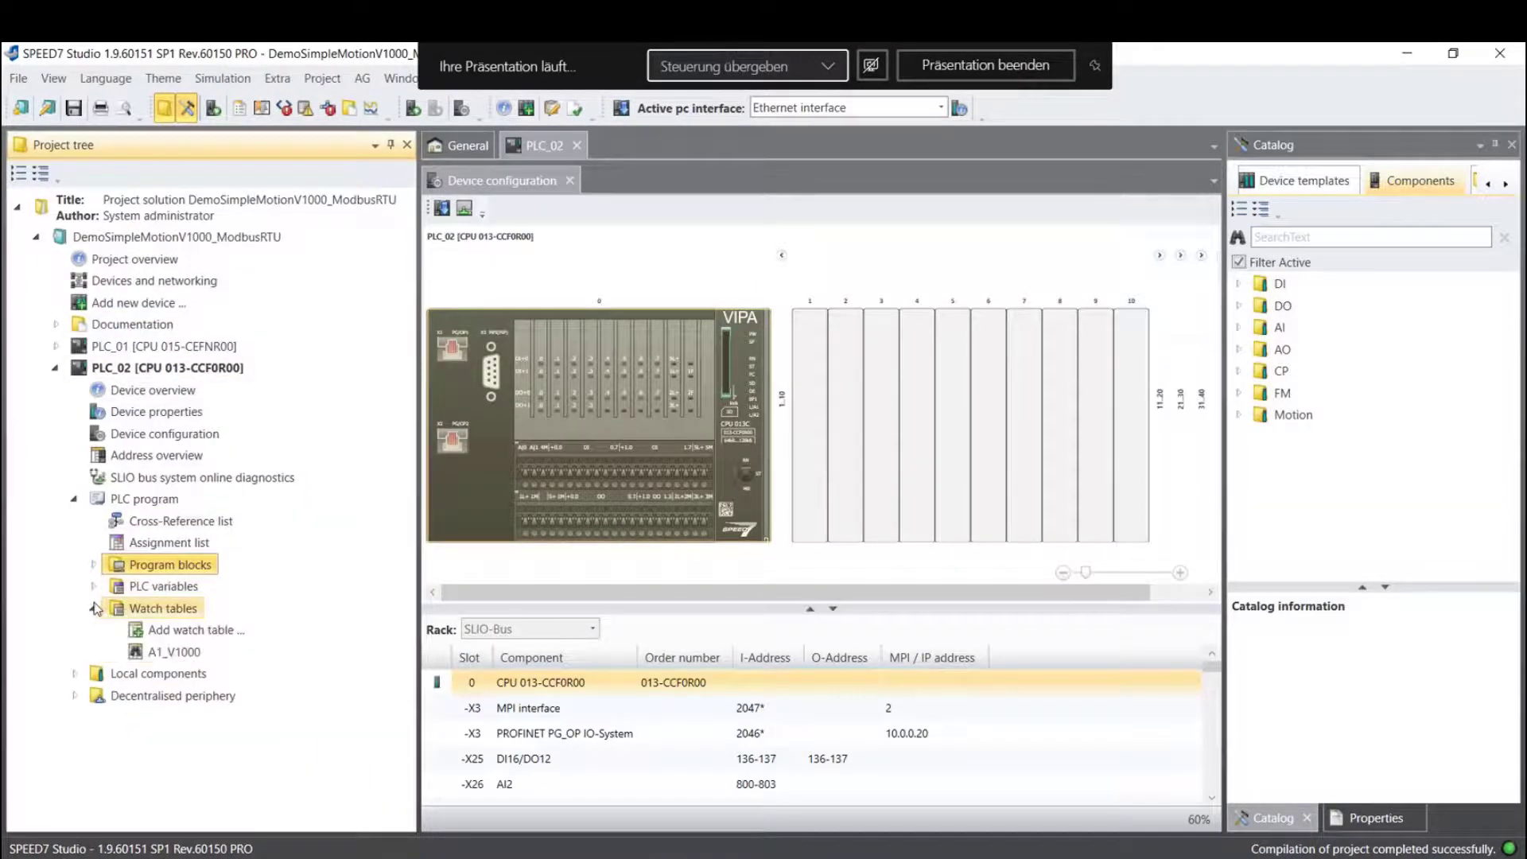
Transfer the complete PLC_02 project to the CPU over the Ethernet interface and close the transfer dialog
right_click(138, 372)
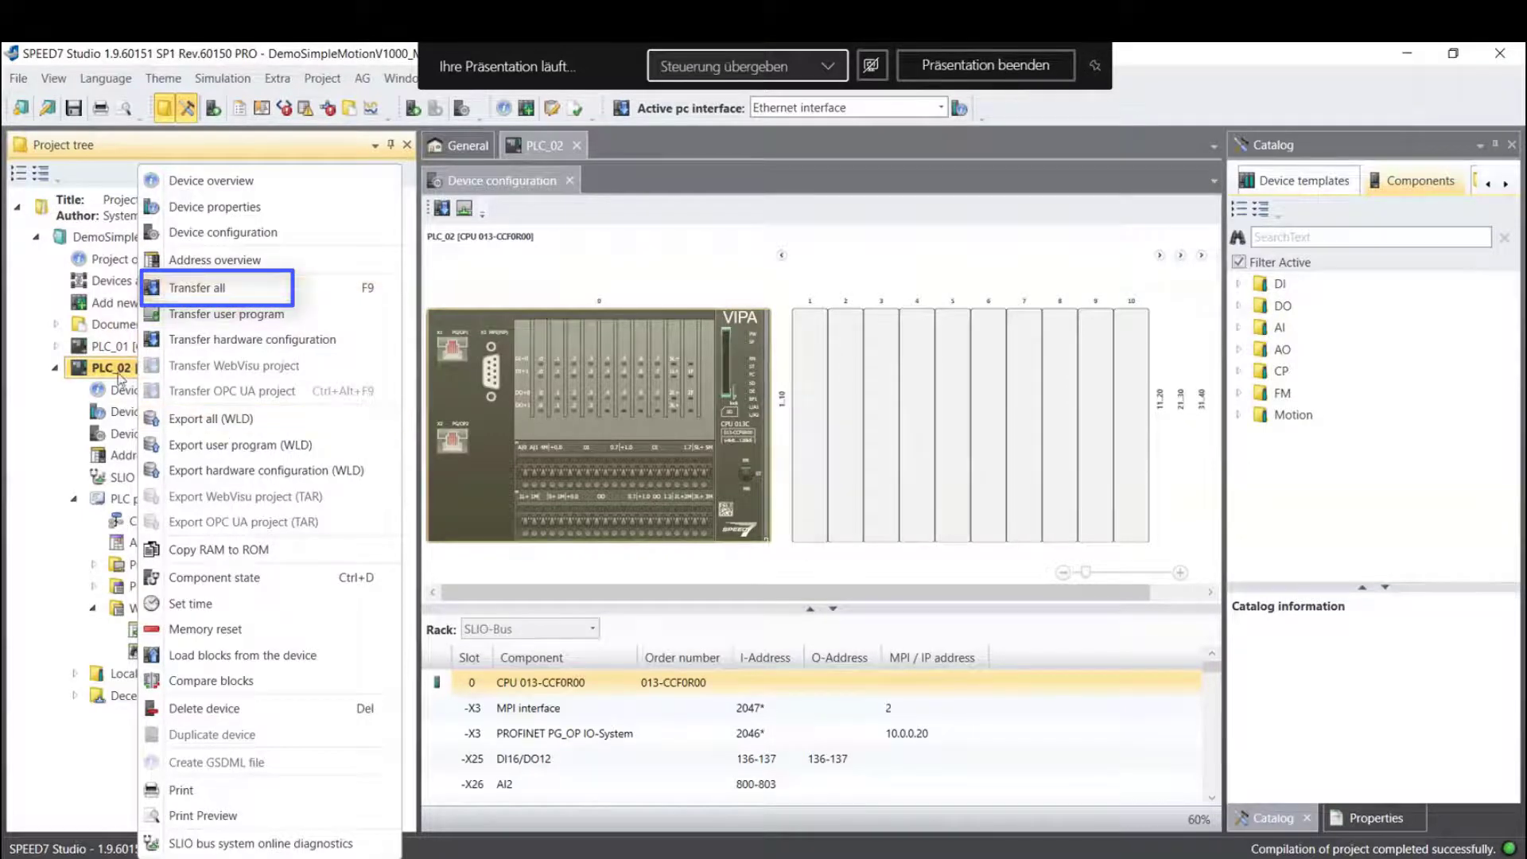
left_click(196, 288)
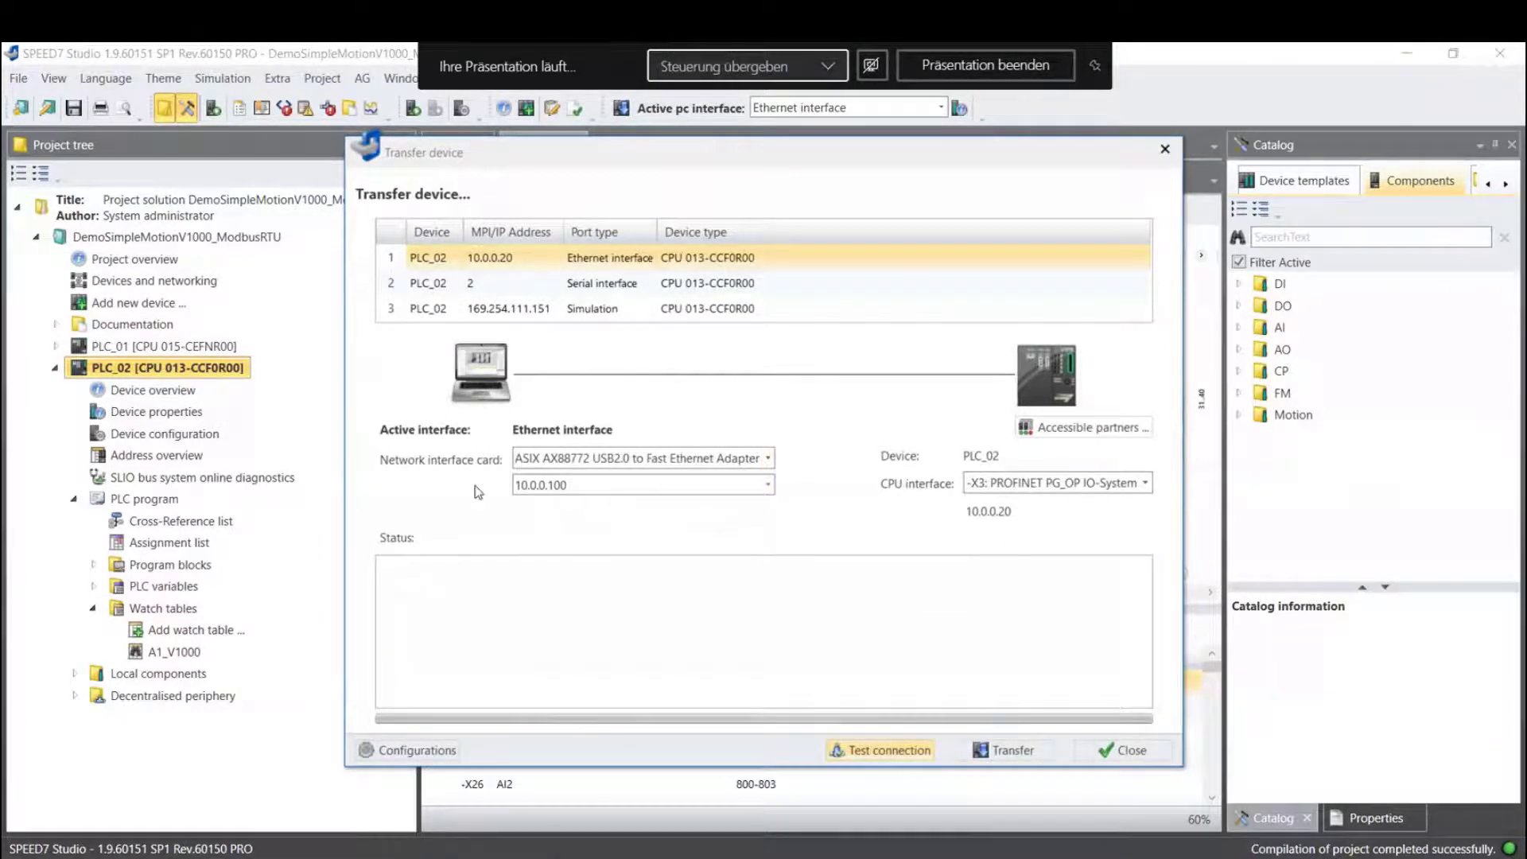
left_click(865, 752)
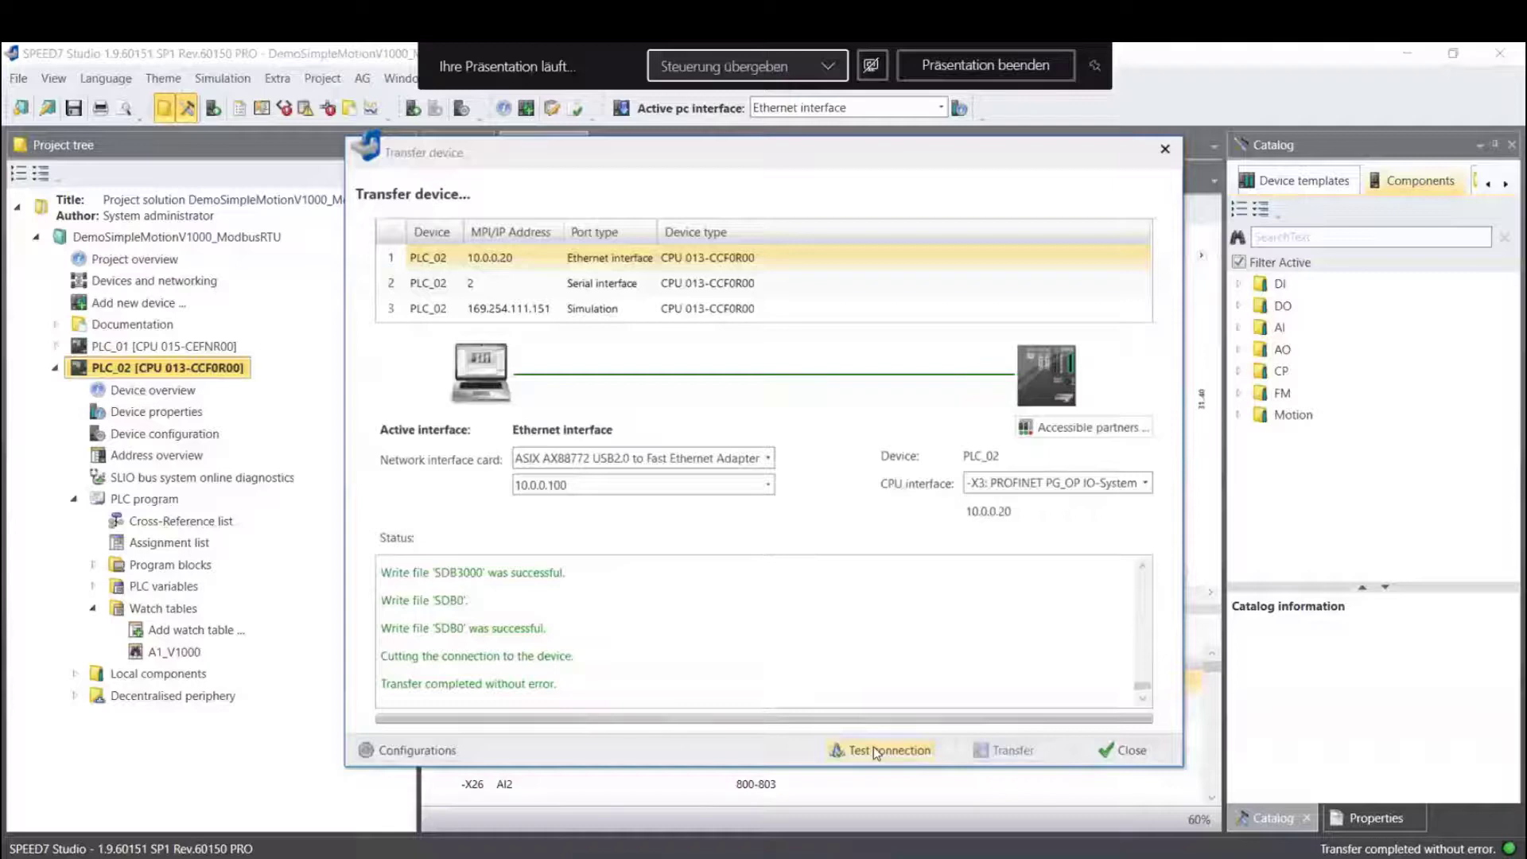
key("Escape")
Open PLC_02's A1_V1000 watch table and bring its window to the front
left_click(175, 652)
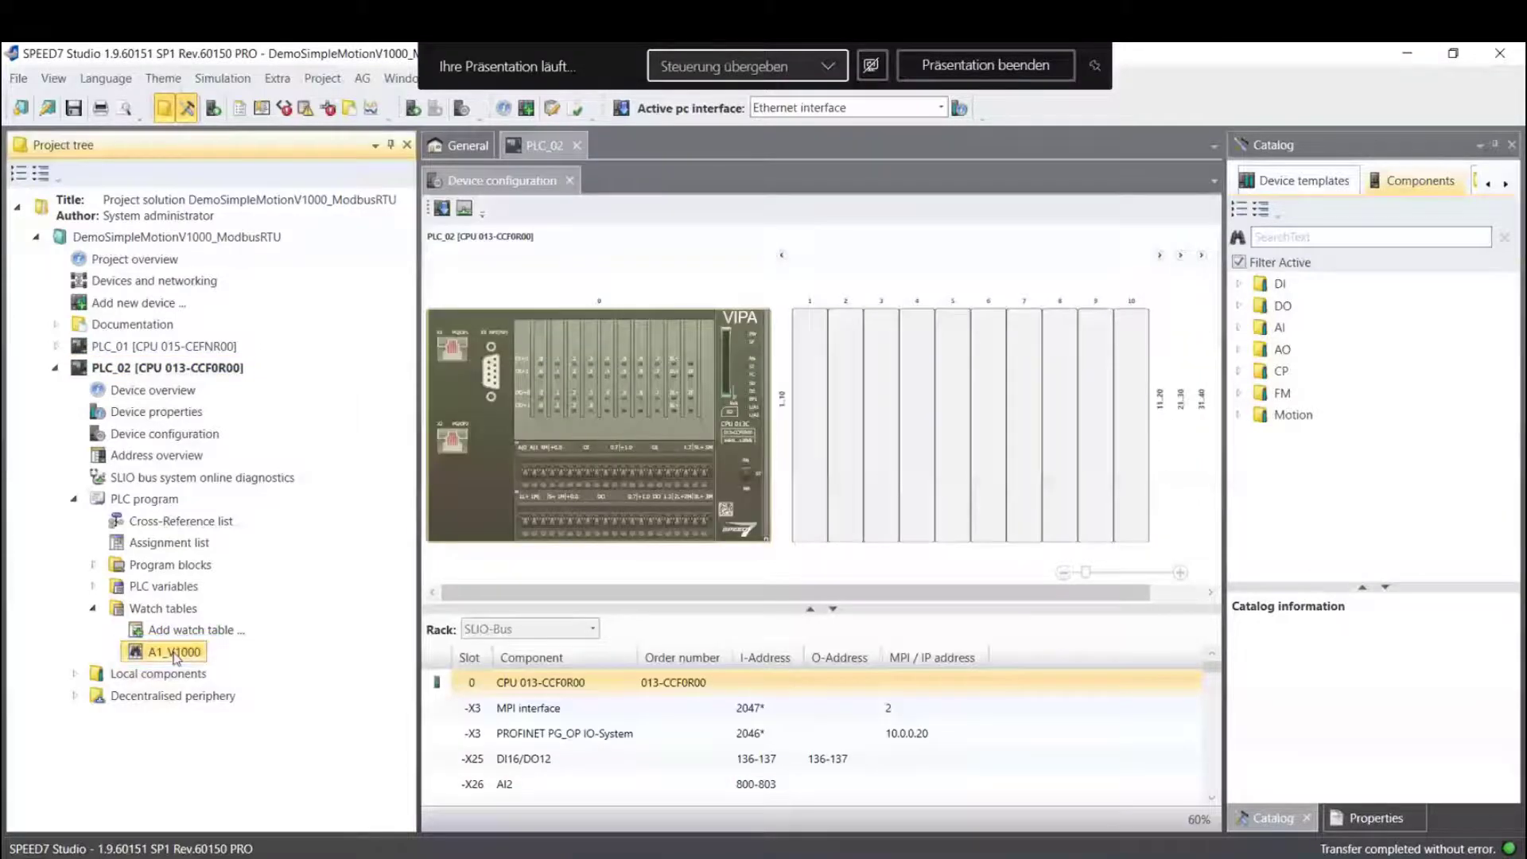
double_click(175, 654)
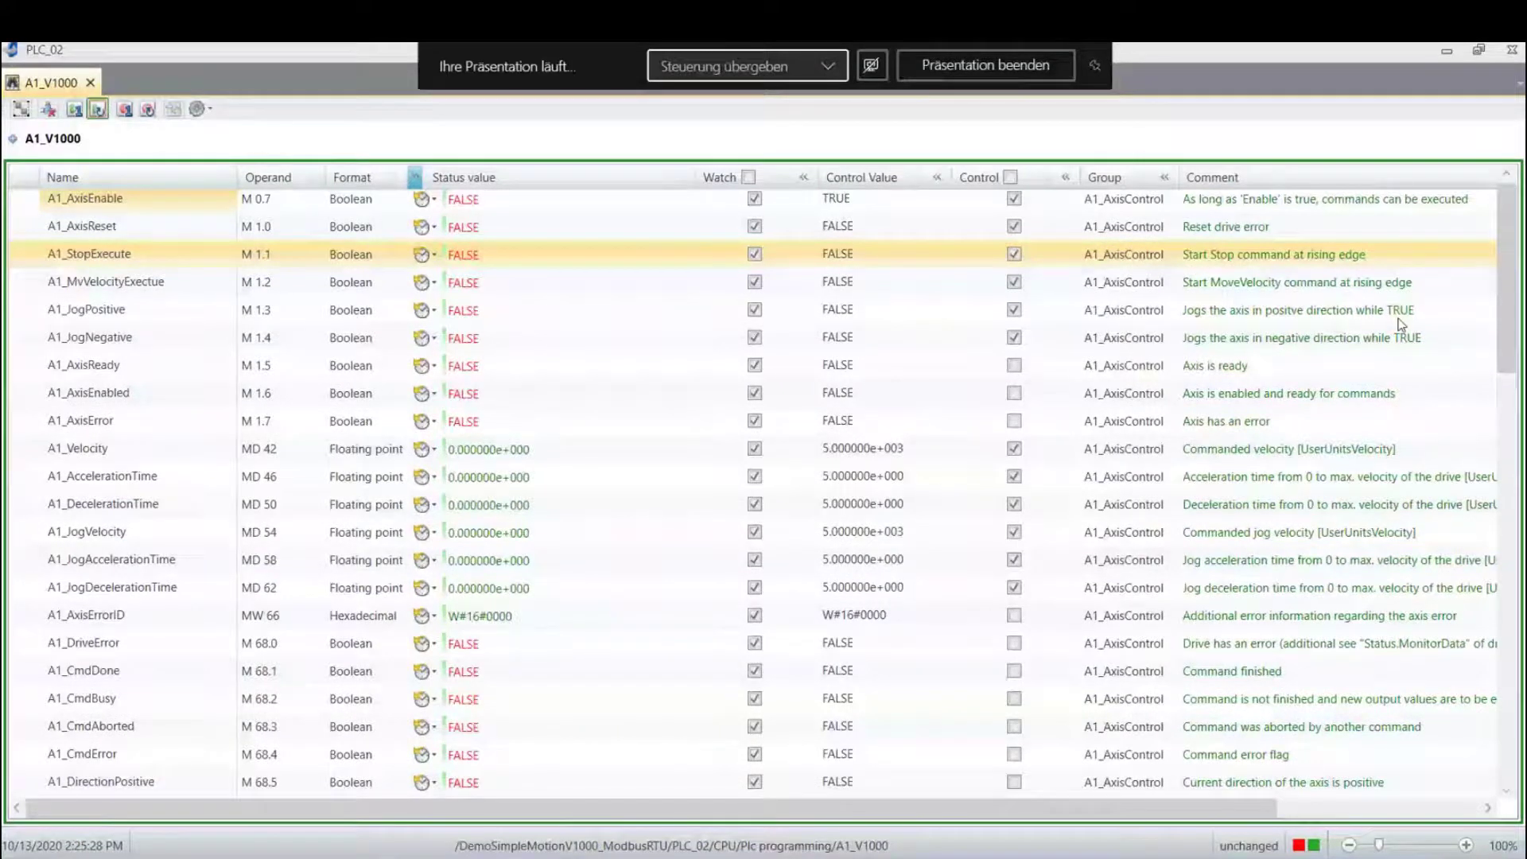
left_click(1299, 844)
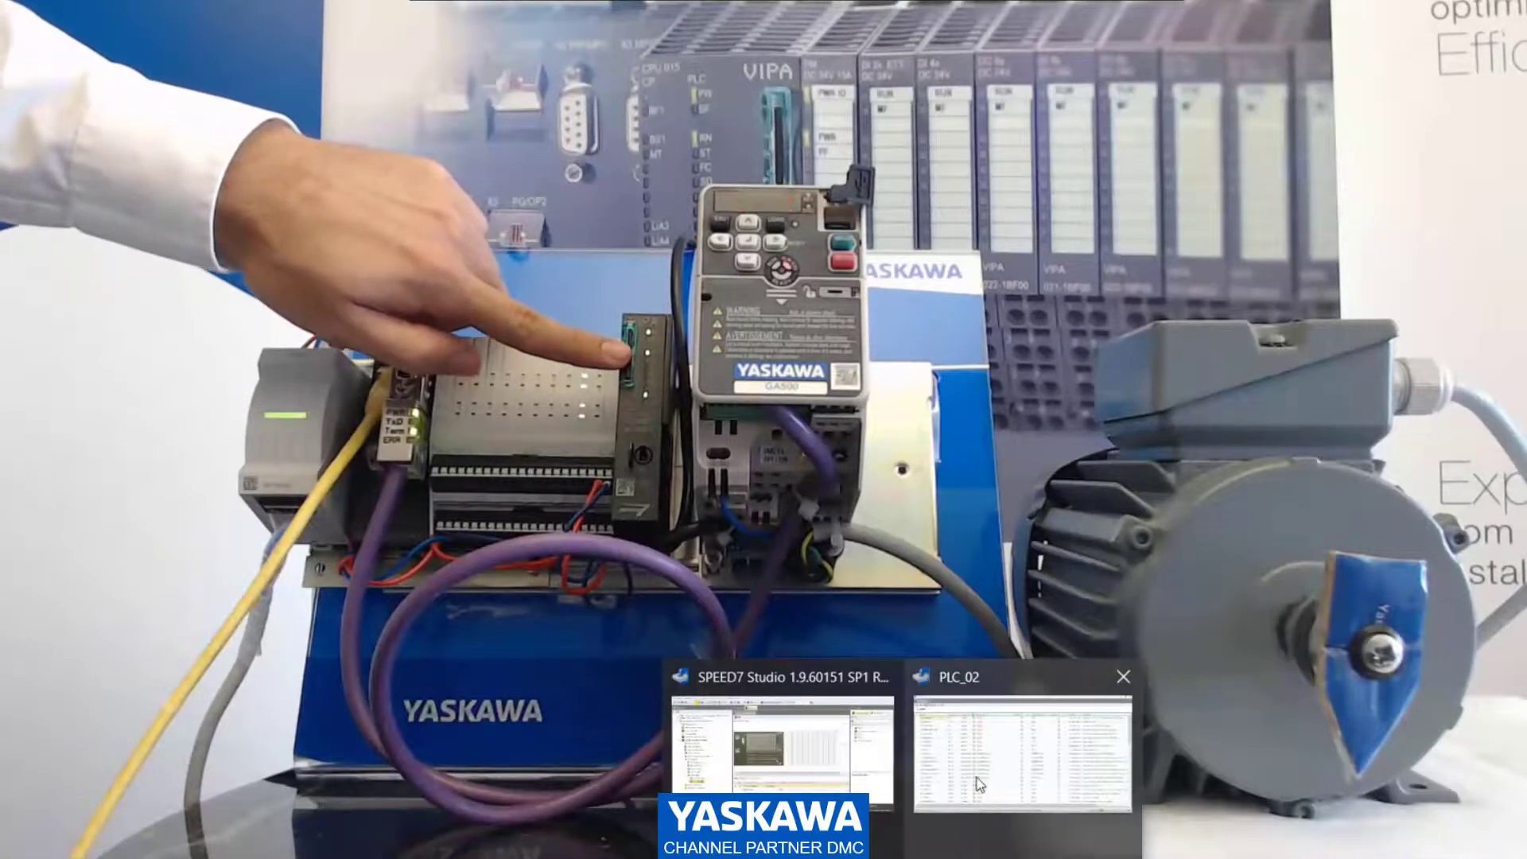
left_click(979, 785)
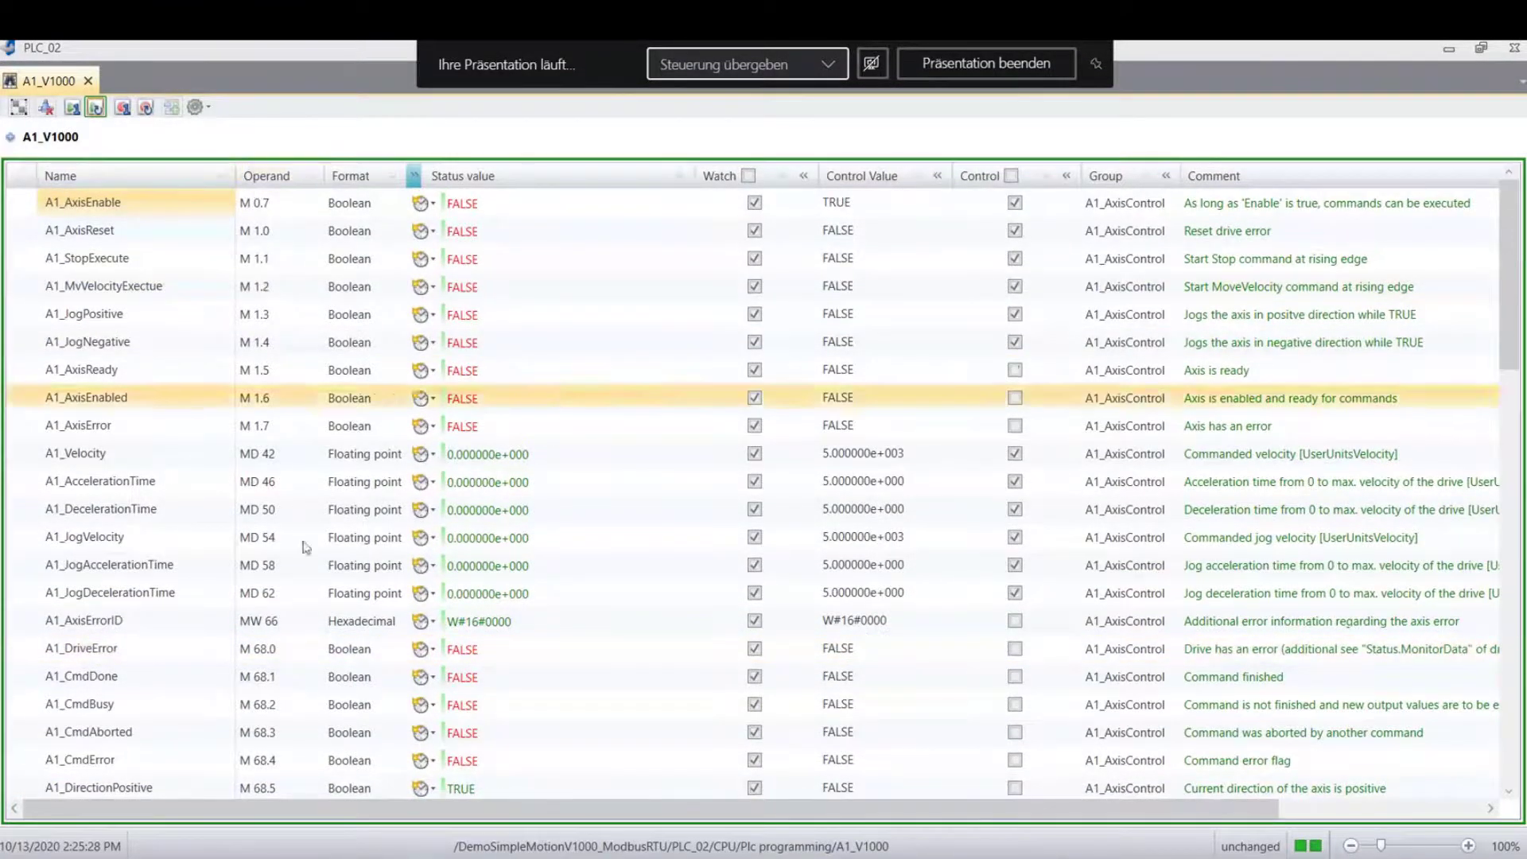
Write the watch table's control values to the CPU once and control A1_InitExecute to 1 to start the initialisation
left_click(122, 106)
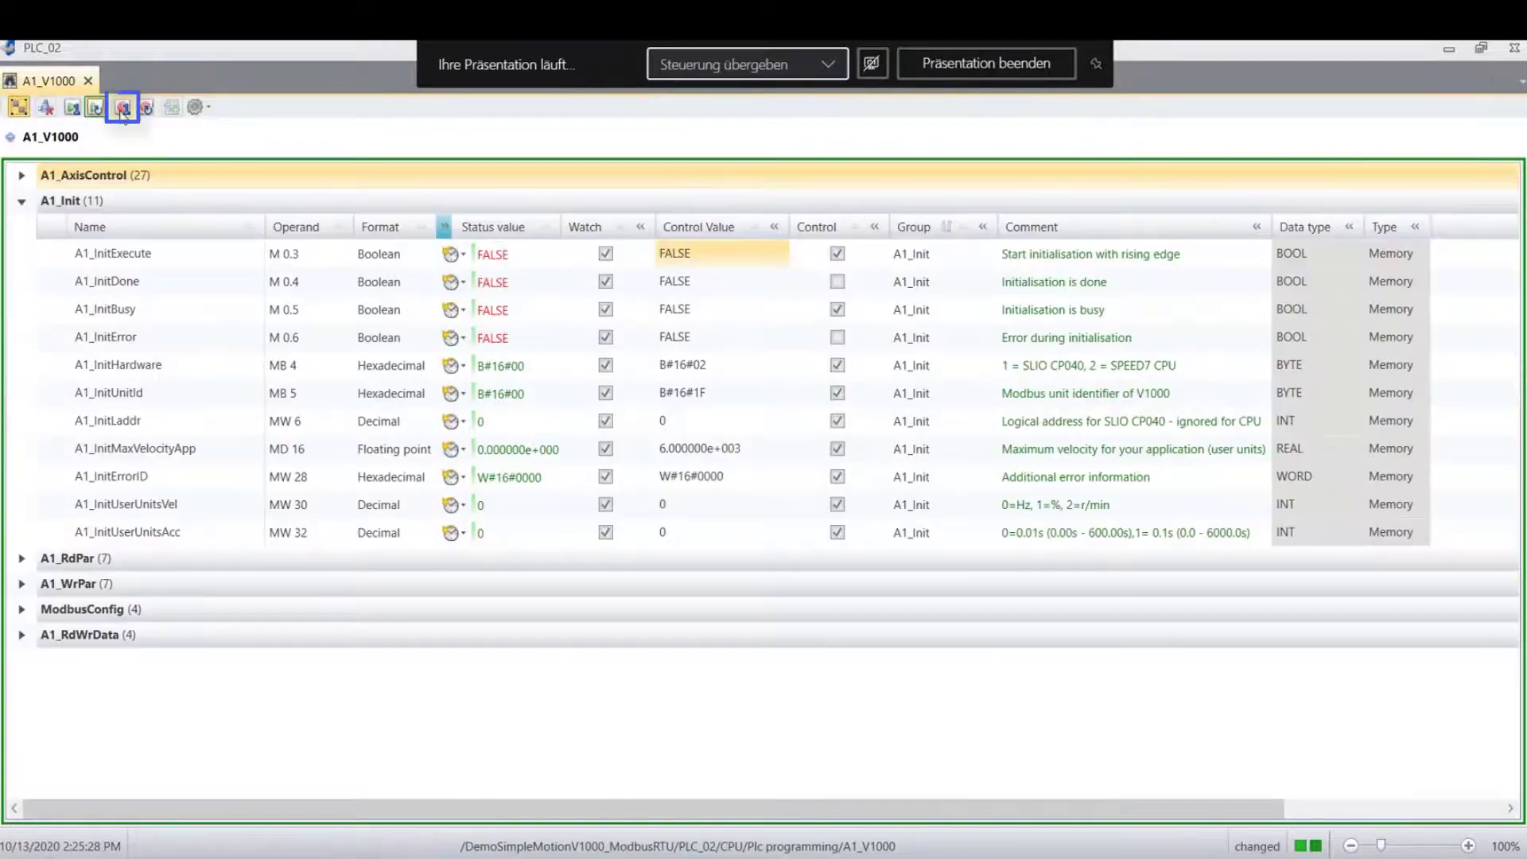
left_click(693, 253)
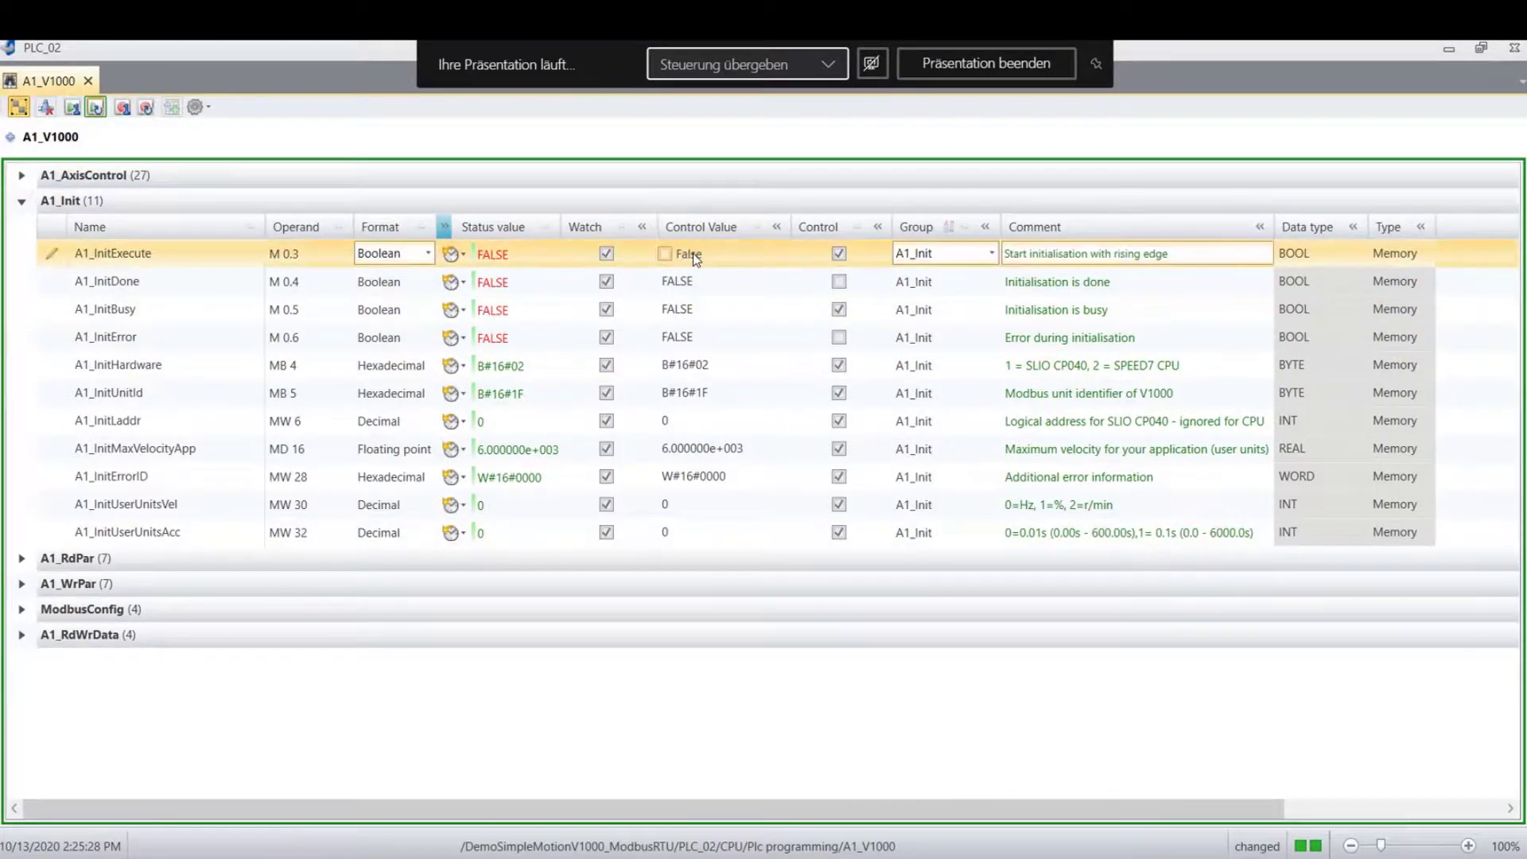
right_click(501, 261)
left_click(498, 263)
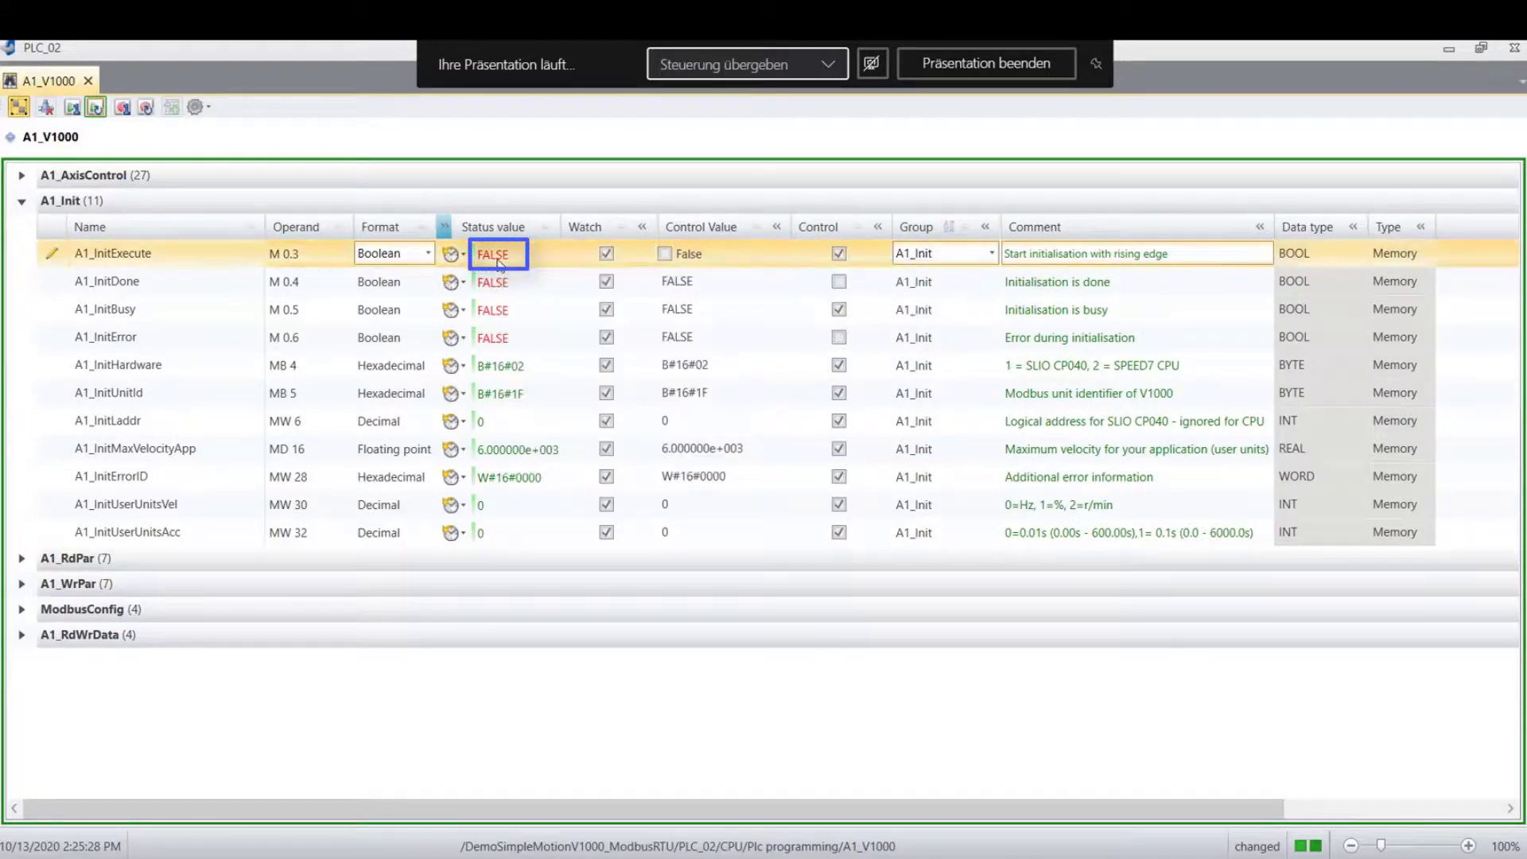
right_click(498, 264)
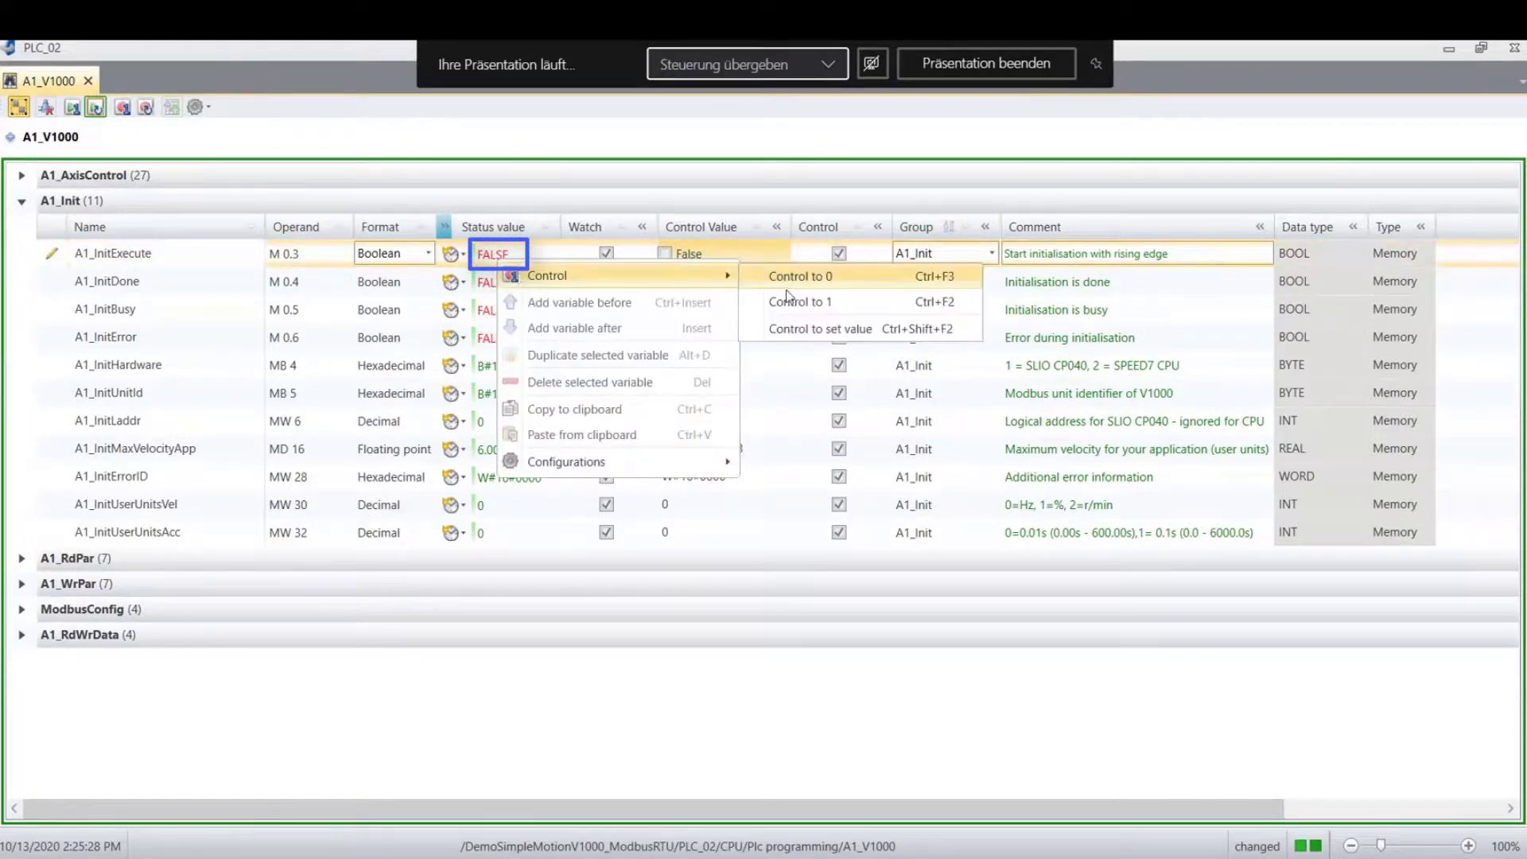
left_click(791, 301)
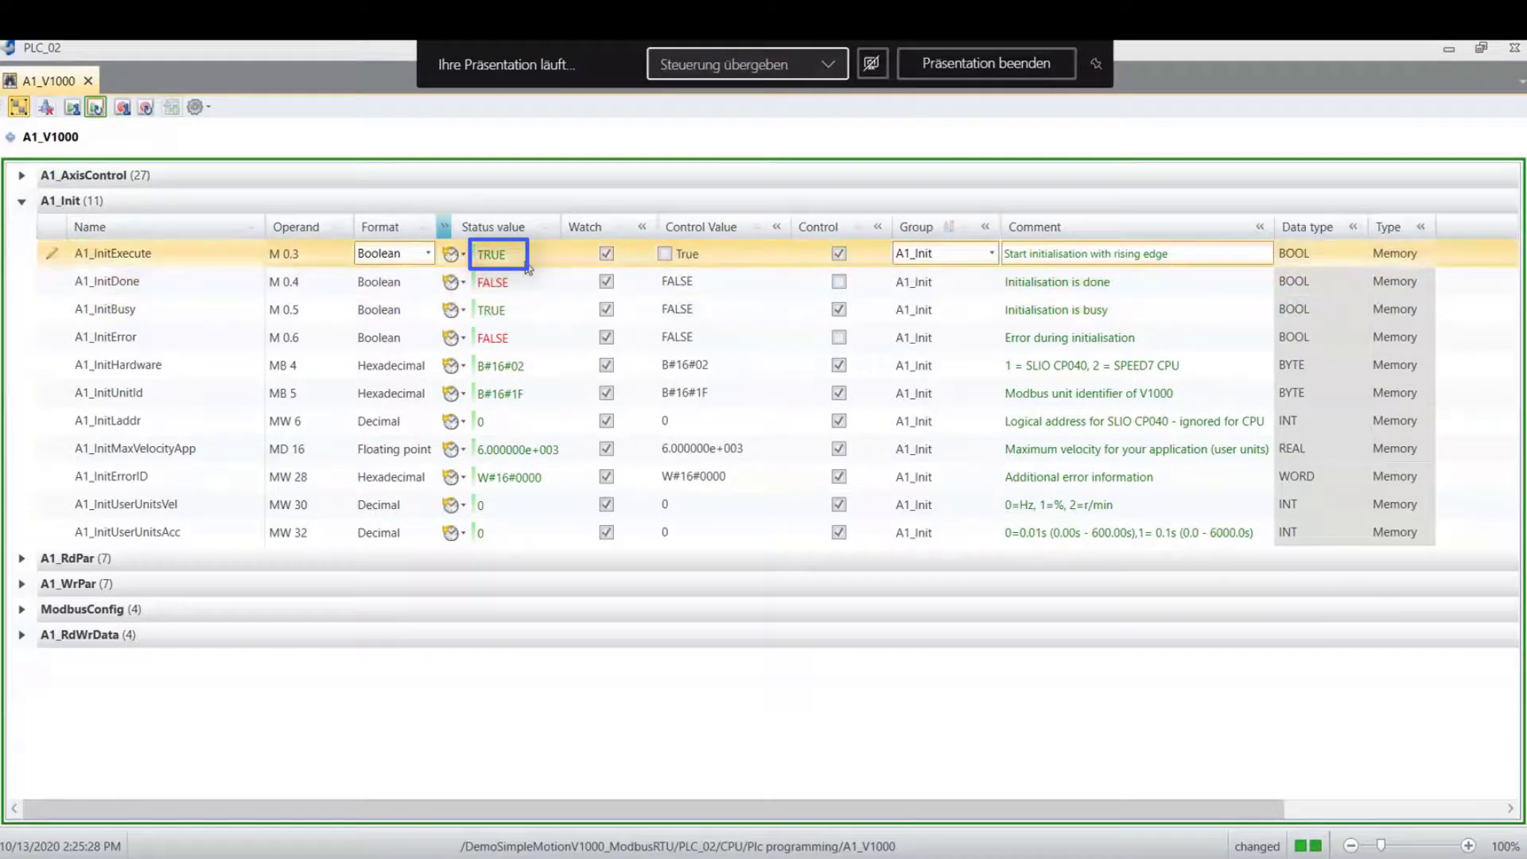
left_click_drag(523, 278, 520, 314)
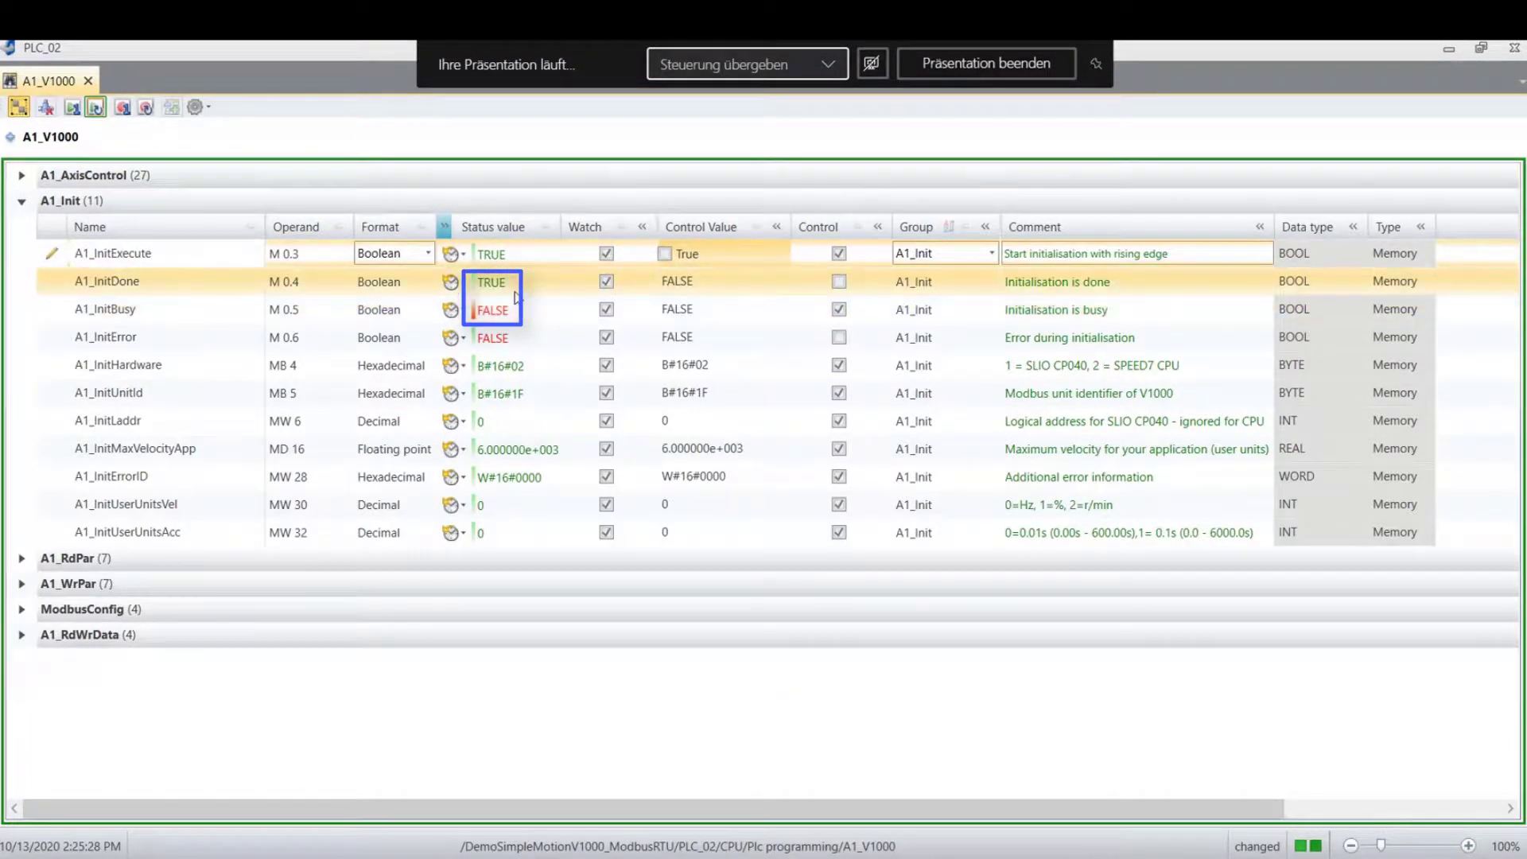
Collapse the A1_Init group, expand A1_AxisControl and review the control values for velocity, acceleration and deceleration
left_click(54, 207)
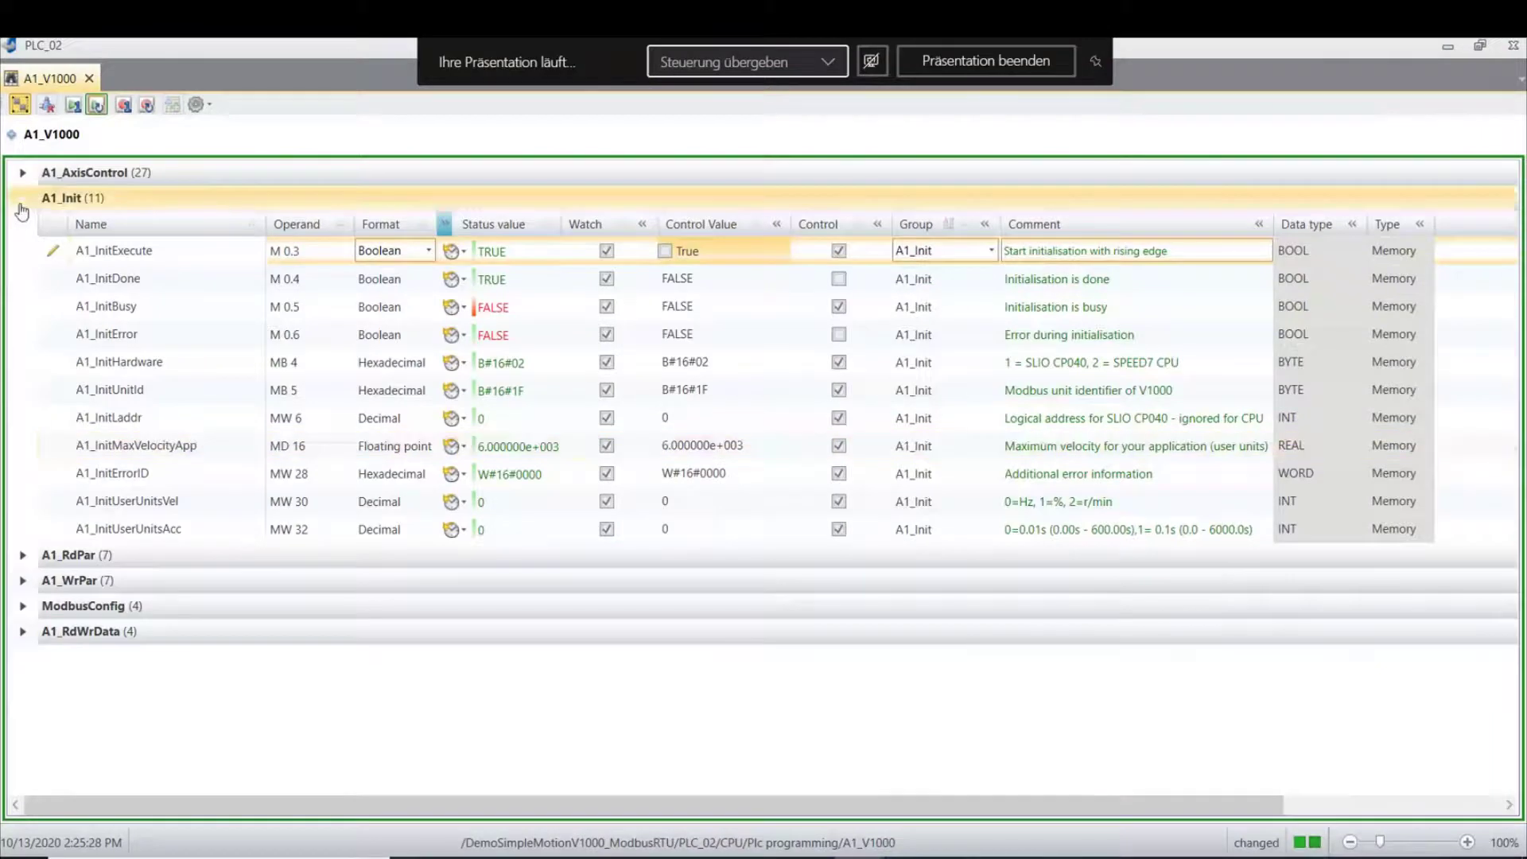
left_click(21, 203)
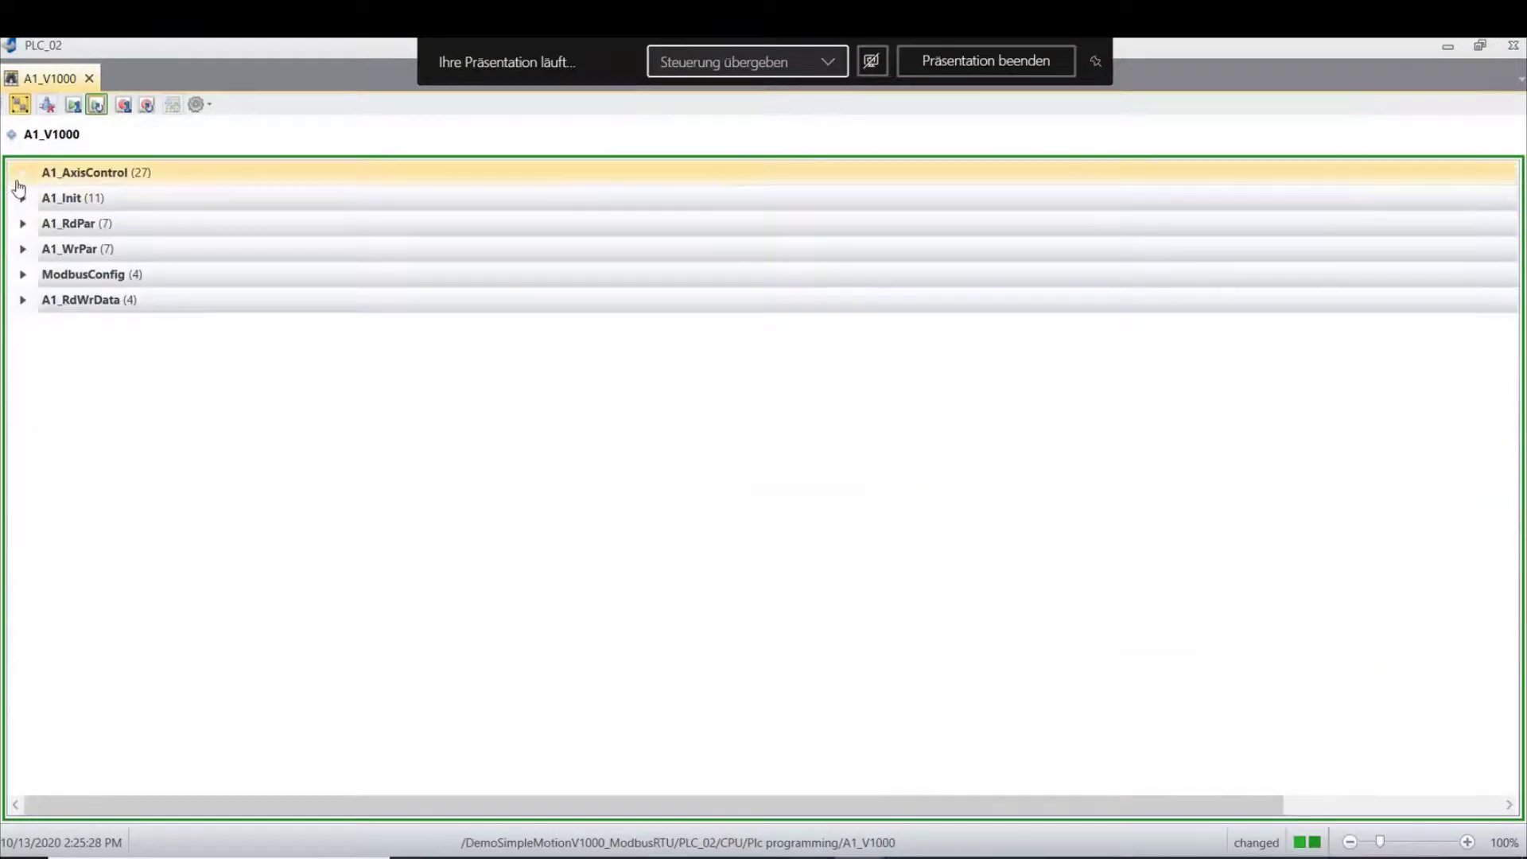
left_click(21, 177)
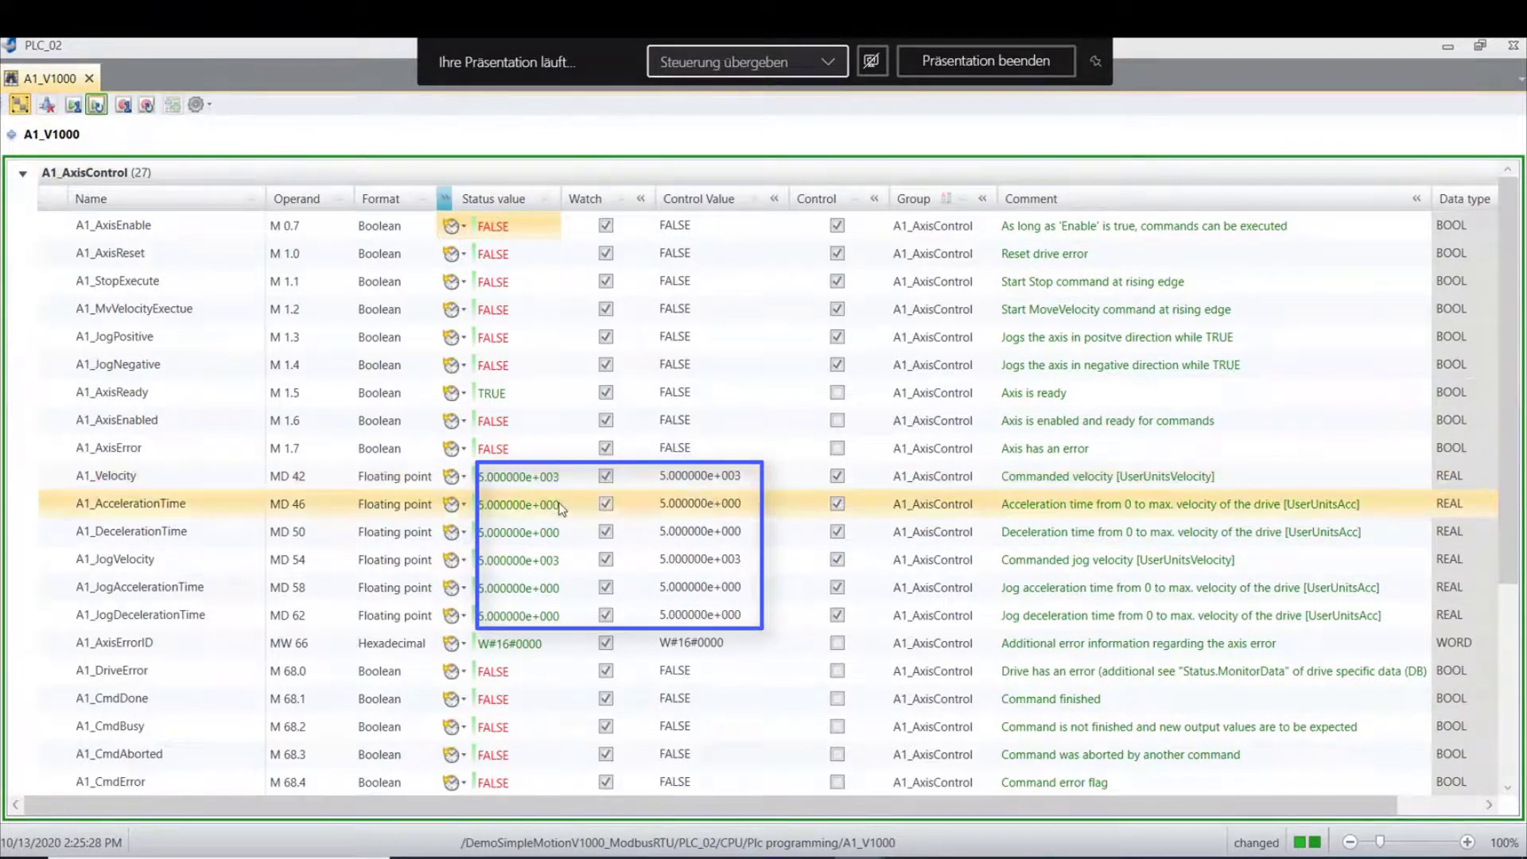
left_click(721, 479)
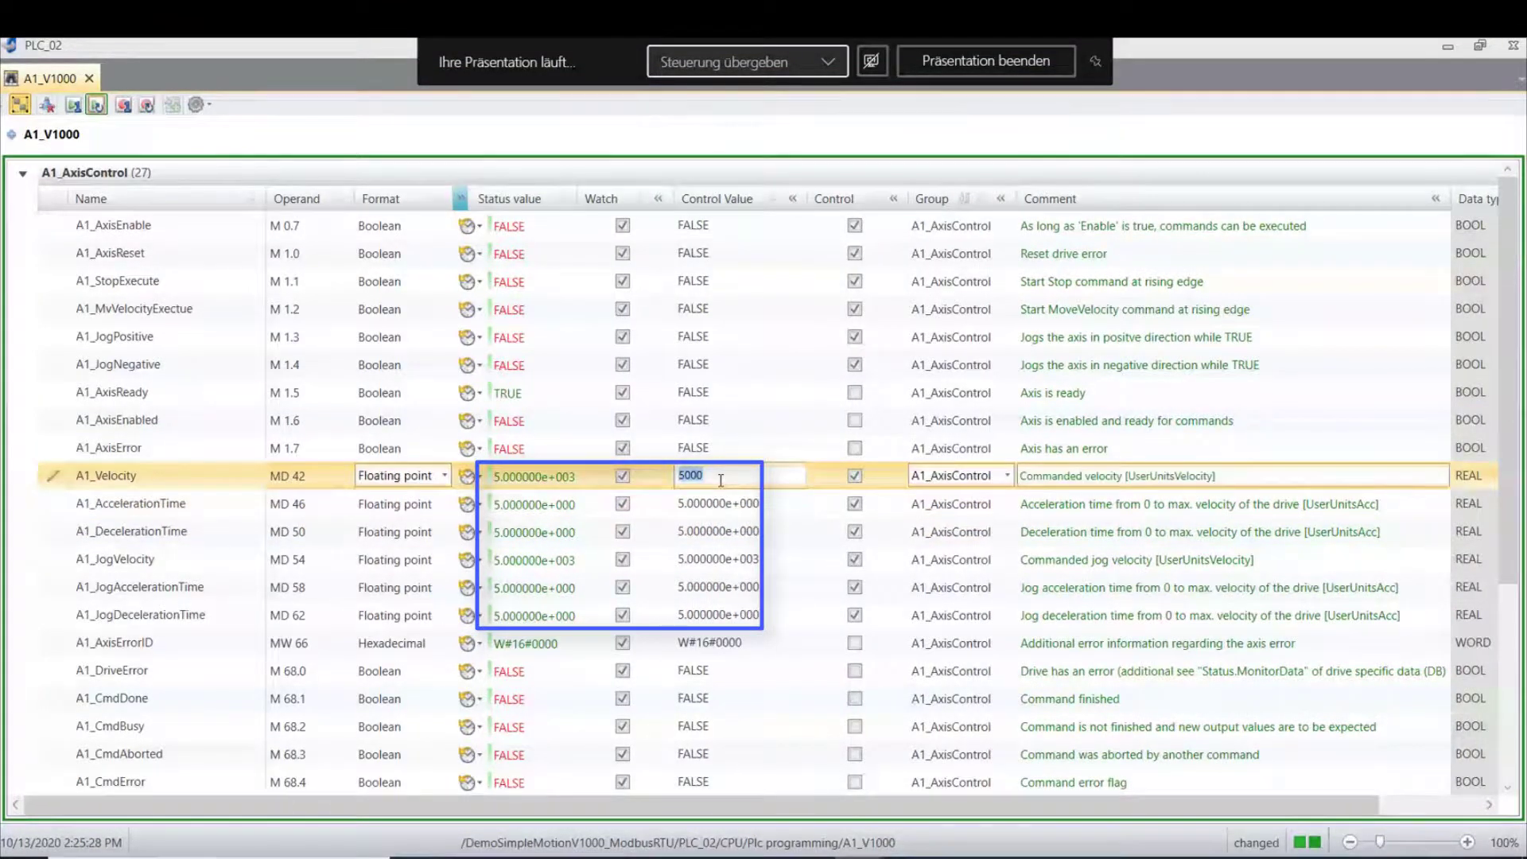
left_click(734, 507)
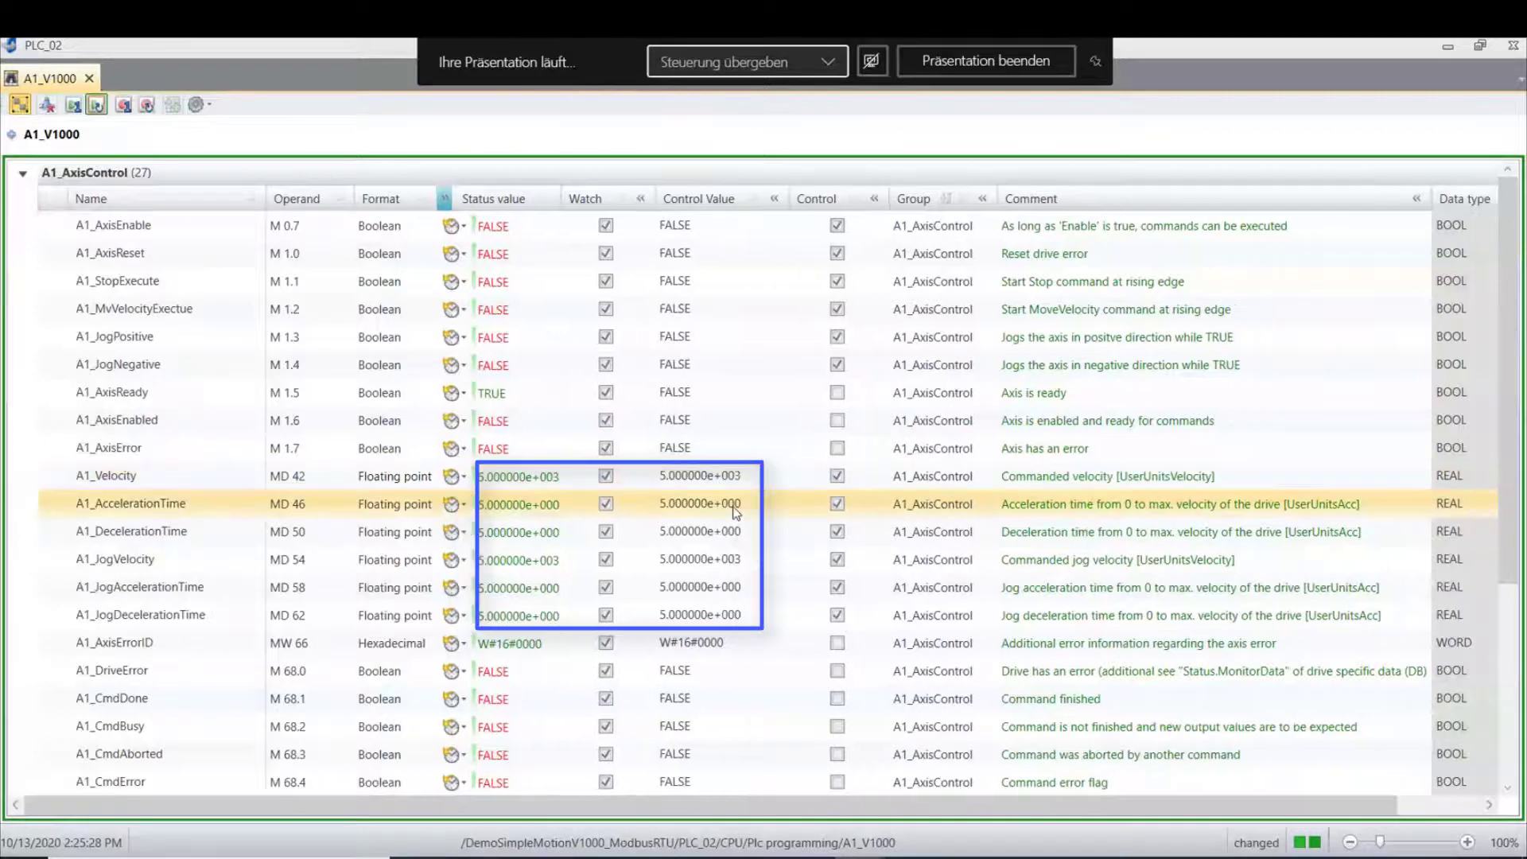